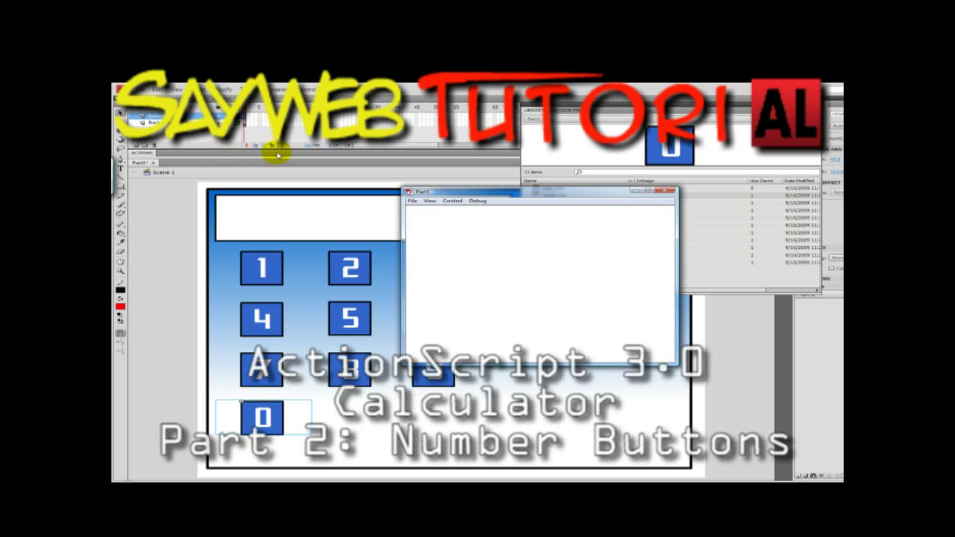
Try the calculator's number buttons in the running movie preview to check their Over and Down states.
click(442, 251)
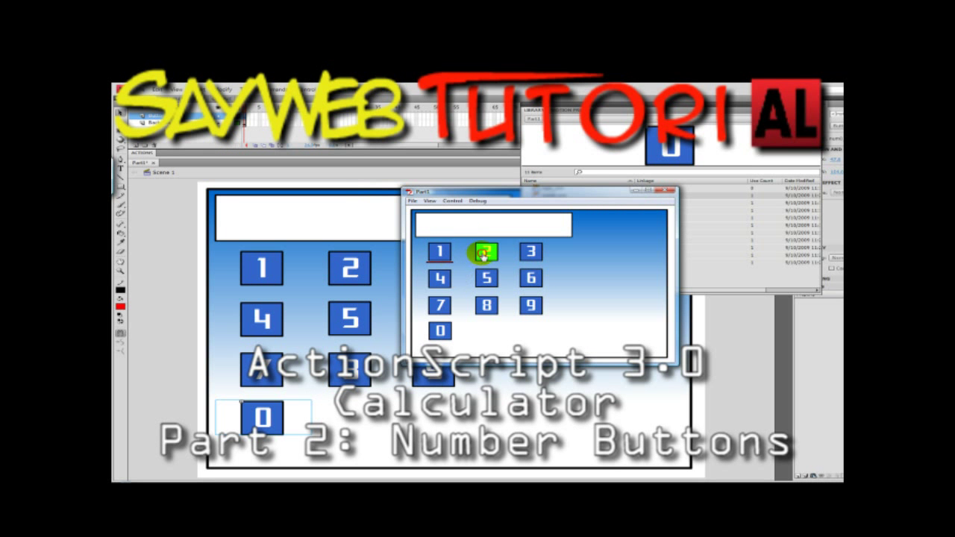
click(489, 278)
click(438, 275)
click(440, 306)
click(439, 330)
click(532, 305)
click(487, 251)
click(439, 252)
click(525, 307)
click(446, 307)
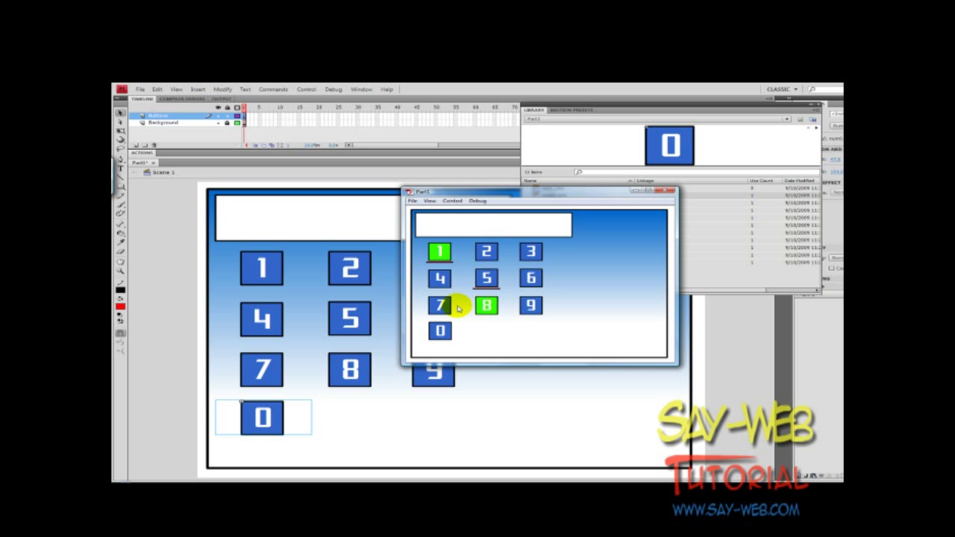
click(440, 246)
click(493, 258)
click(531, 250)
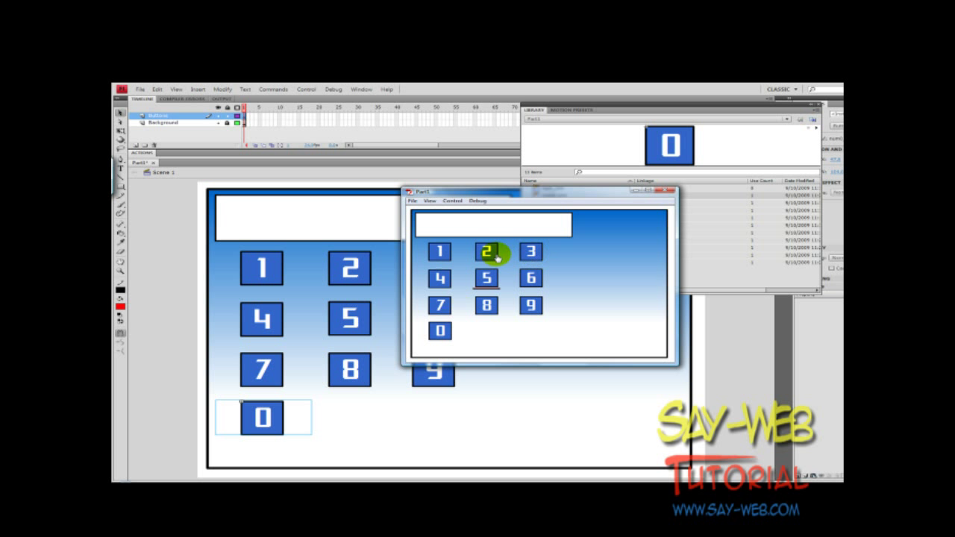
click(489, 279)
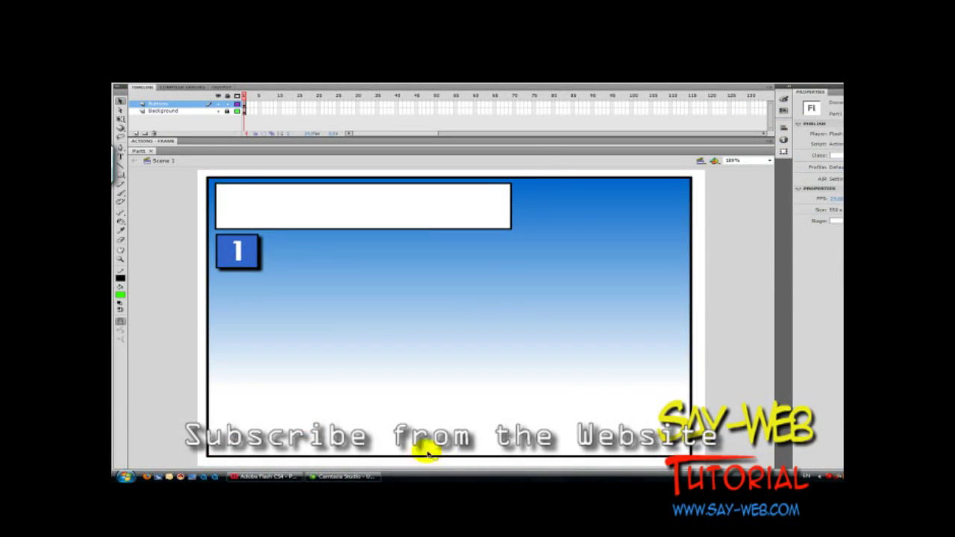
Open the 1 button symbol for editing and fill the background shape in its Hit frame with red.
double_click(245, 256)
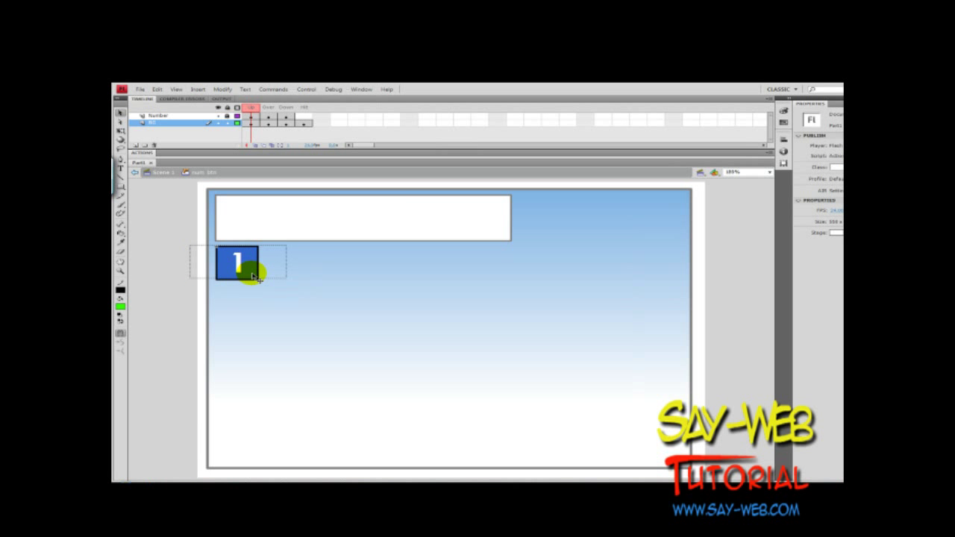
click(304, 108)
click(305, 124)
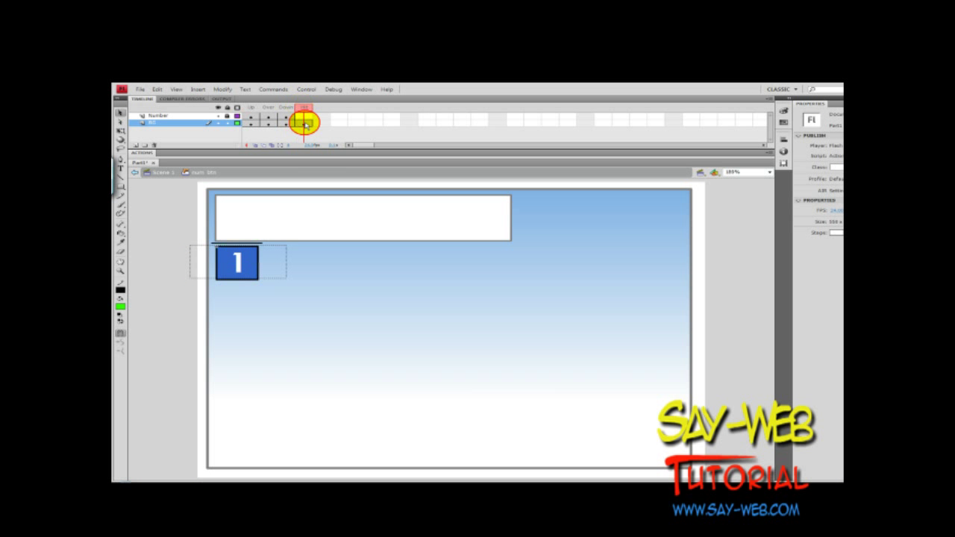
click(121, 302)
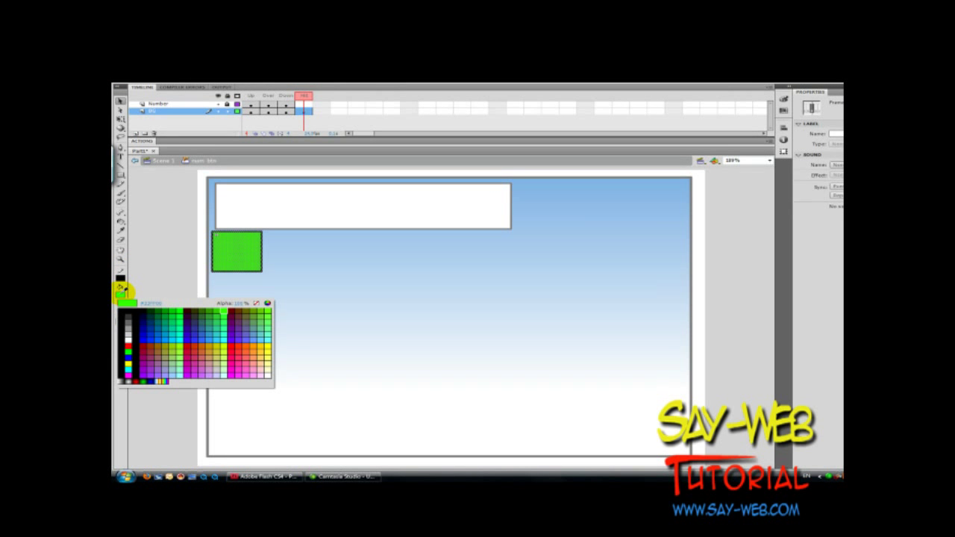
click(128, 347)
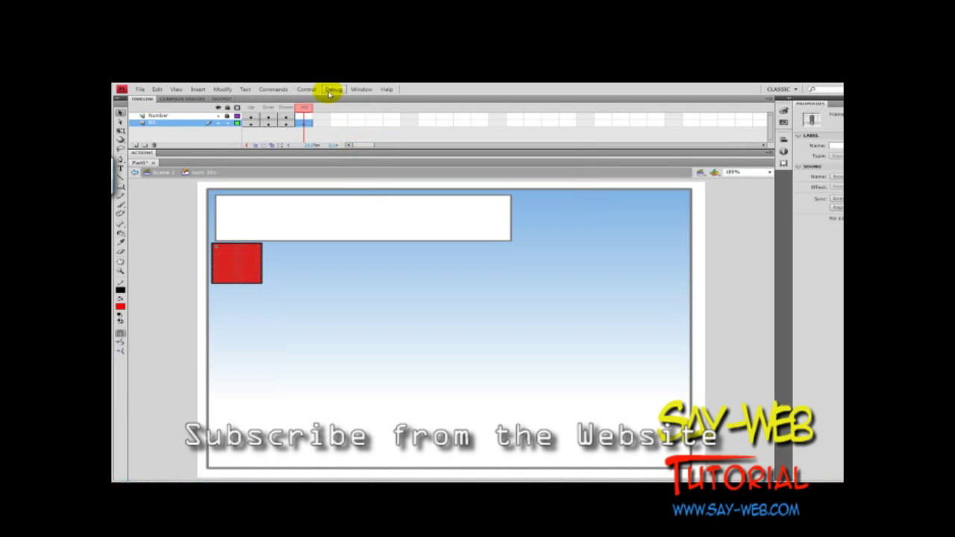
Test the movie, try the 1 button, and close the preview.
click(308, 90)
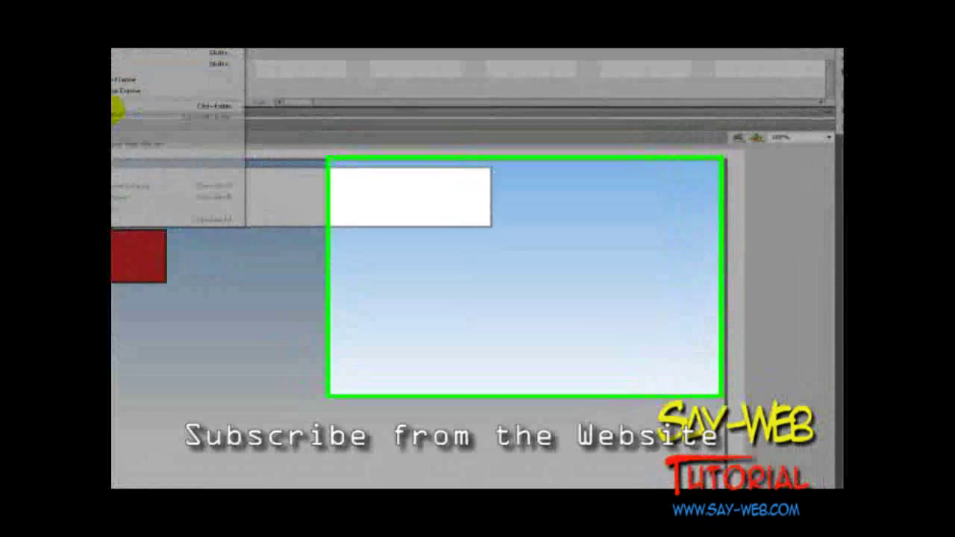
click(213, 148)
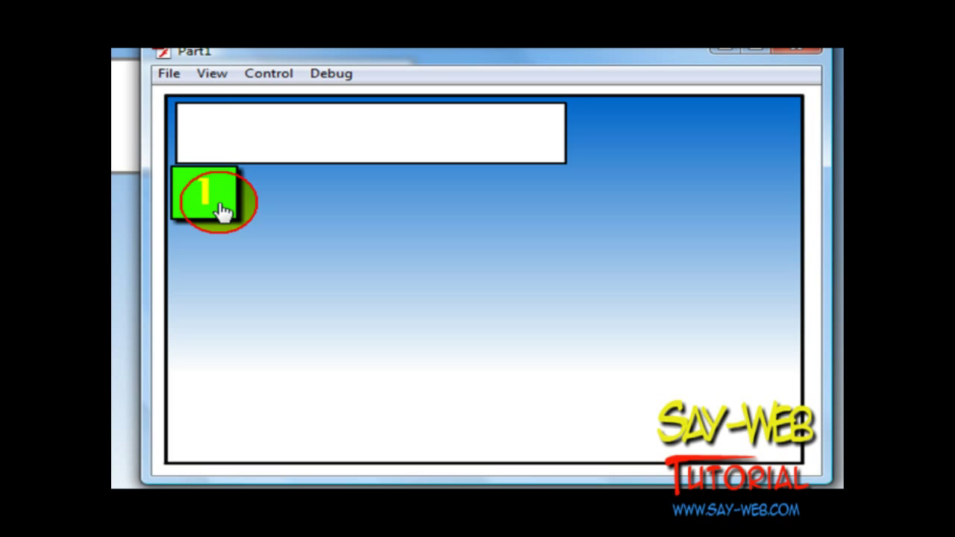
click(797, 48)
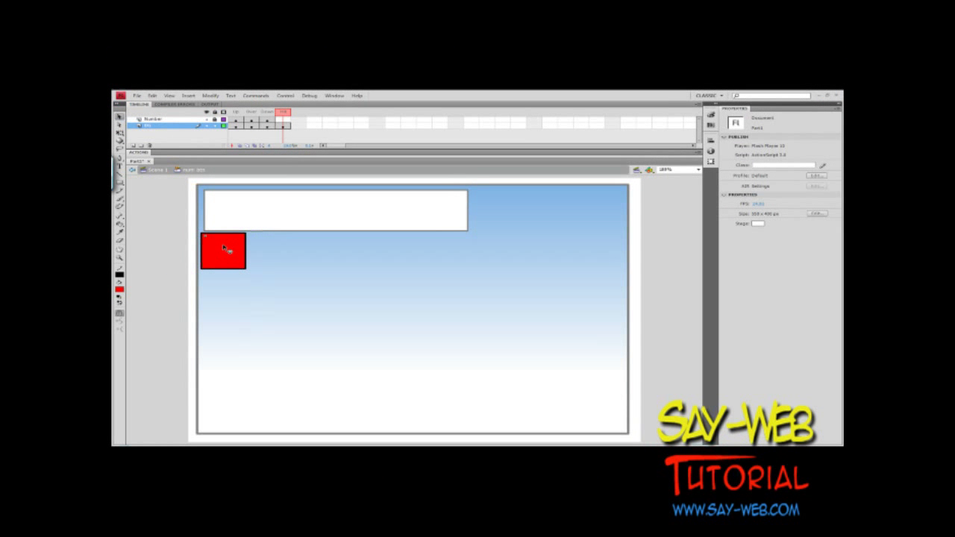
Copy the Hit frame of the button's background layer and paste it onto that layer's Down frame.
click(232, 243)
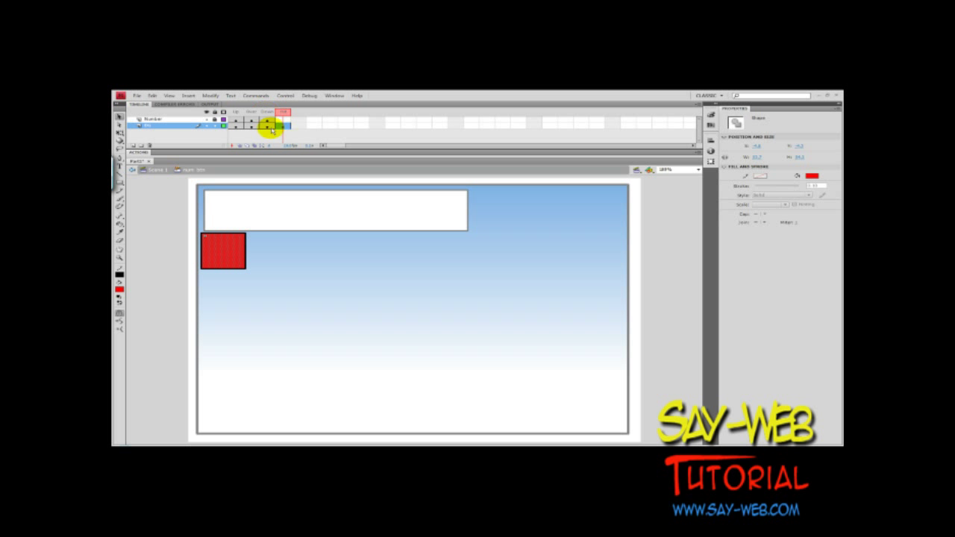
click(267, 127)
right_click(282, 126)
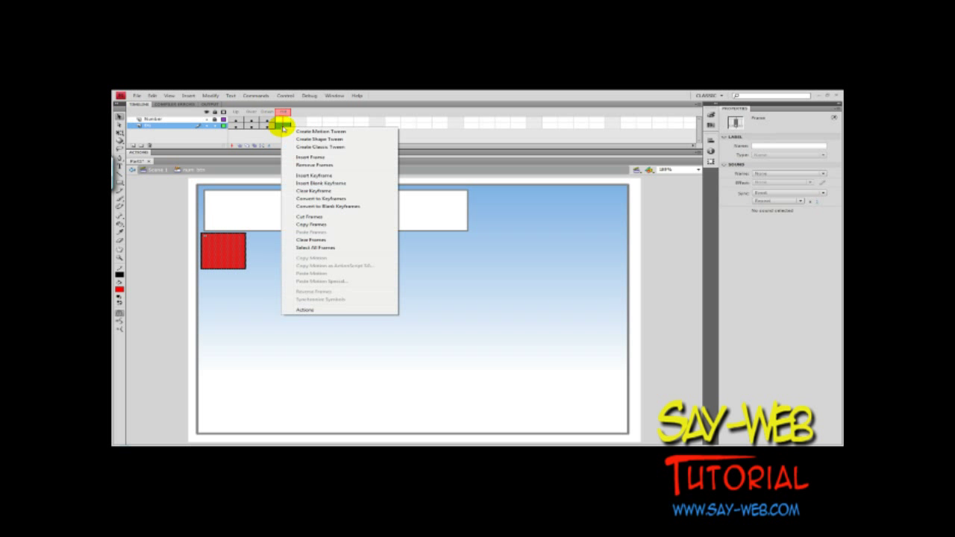
click(267, 124)
right_click(272, 125)
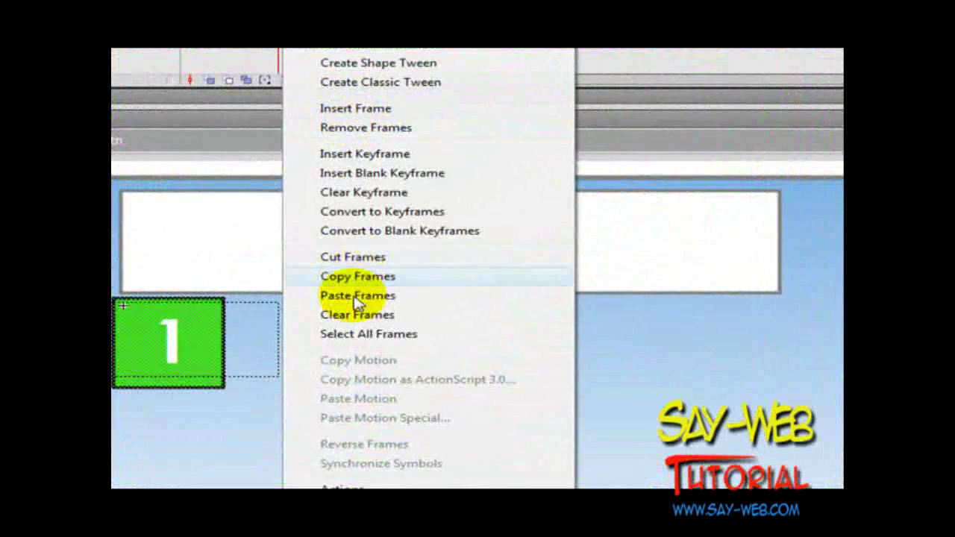
click(298, 231)
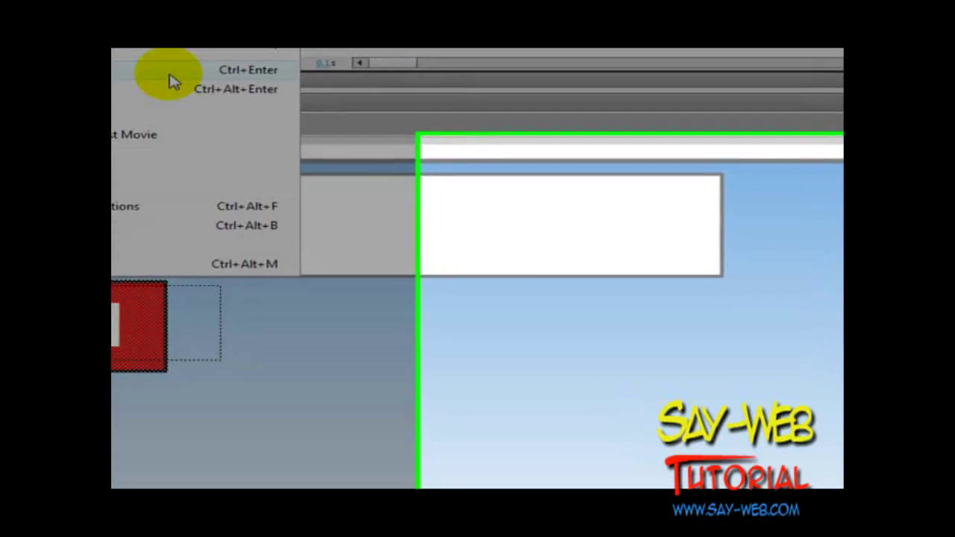
Test the movie again to check the 1 button's revised Down state, and close the preview.
click(229, 94)
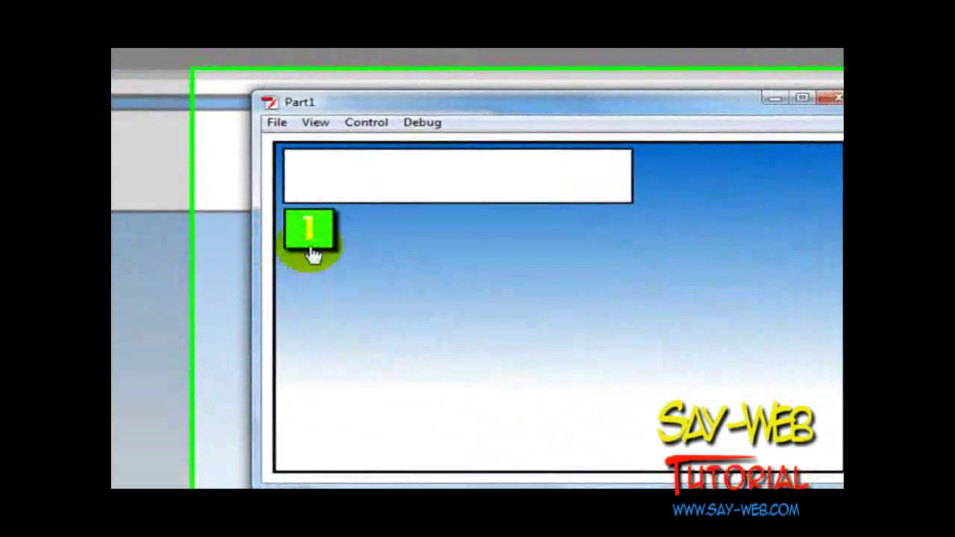
click(483, 288)
click(241, 219)
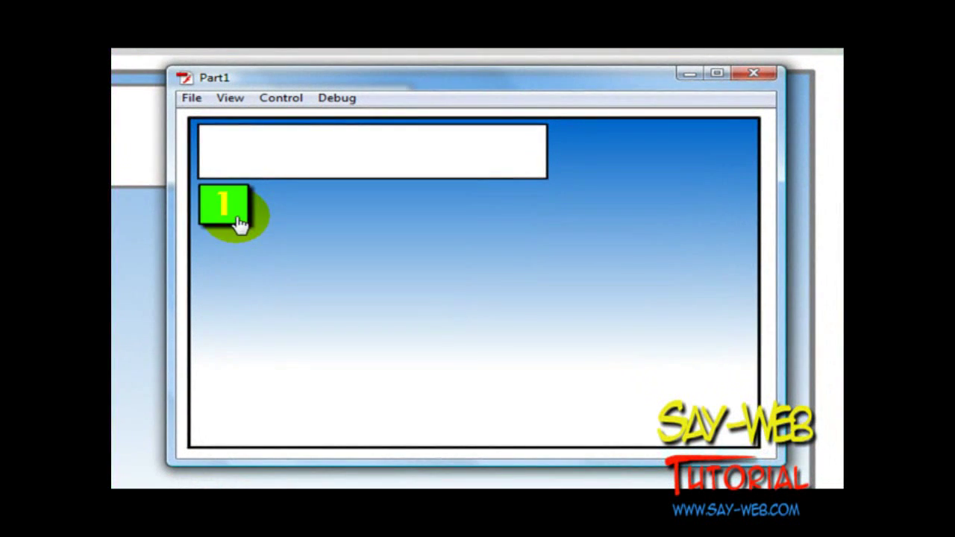
click(241, 220)
click(755, 74)
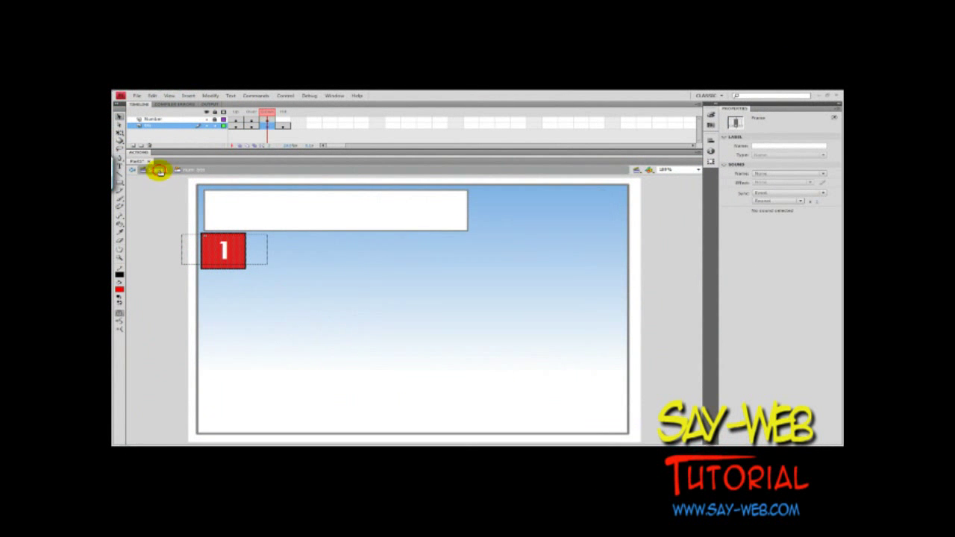
Return to Scene 1 and show the Library, placing it below the timeline.
click(158, 169)
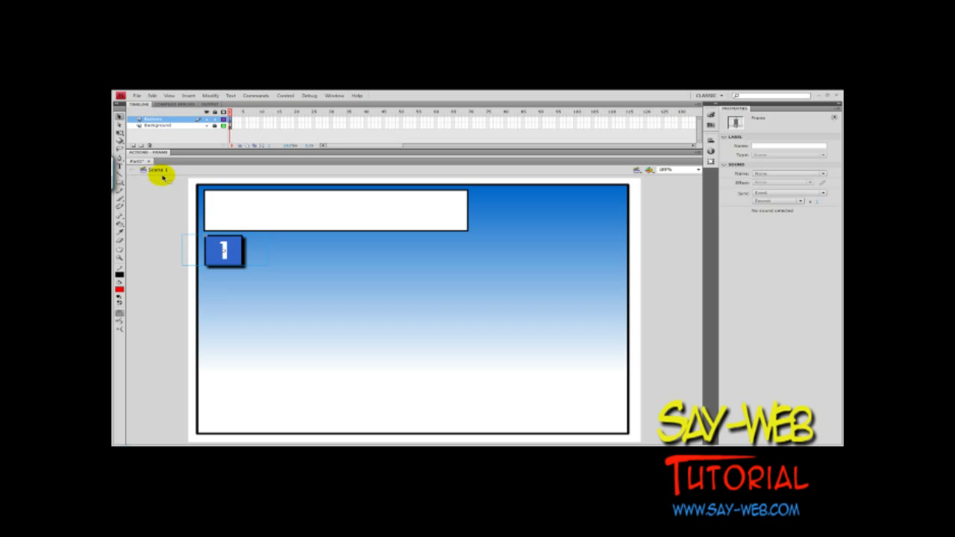
click(334, 96)
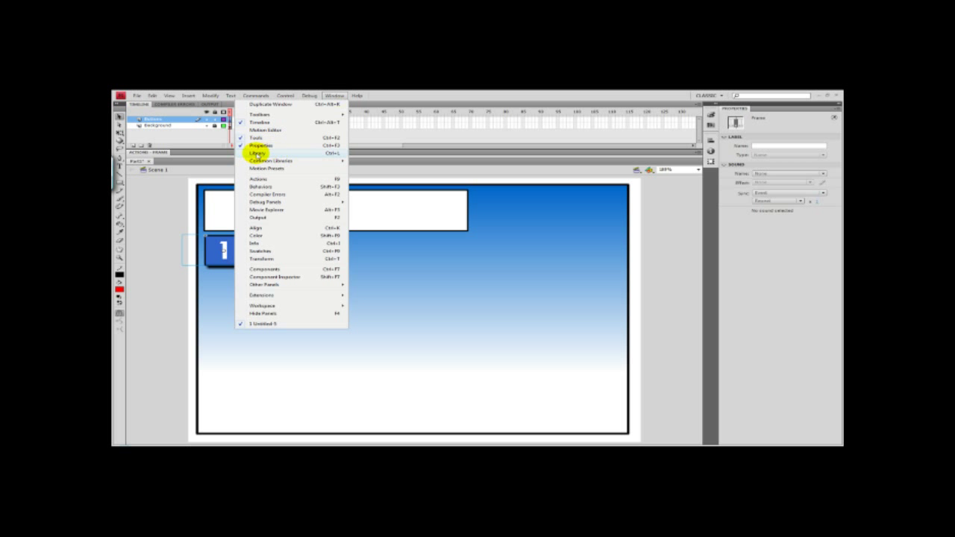
click(270, 153)
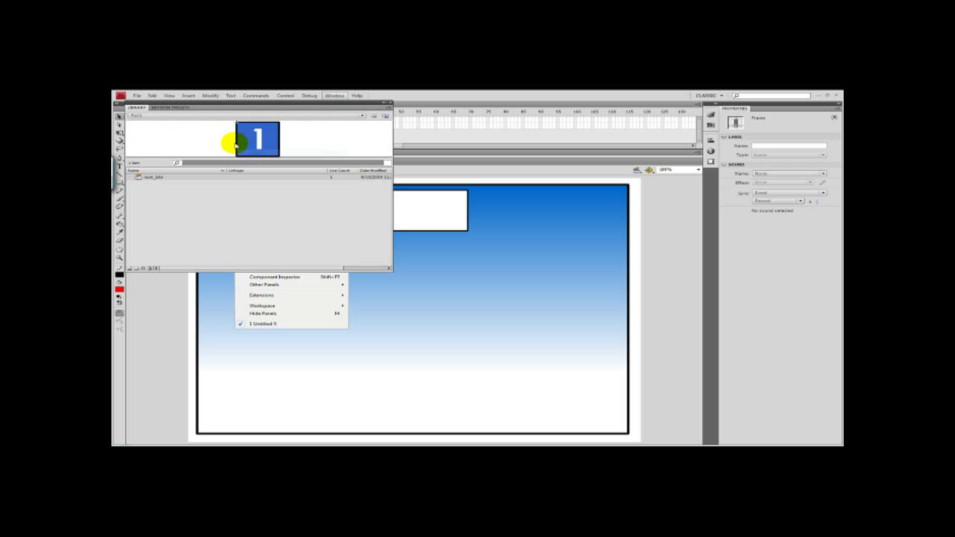
drag(228, 107, 277, 209)
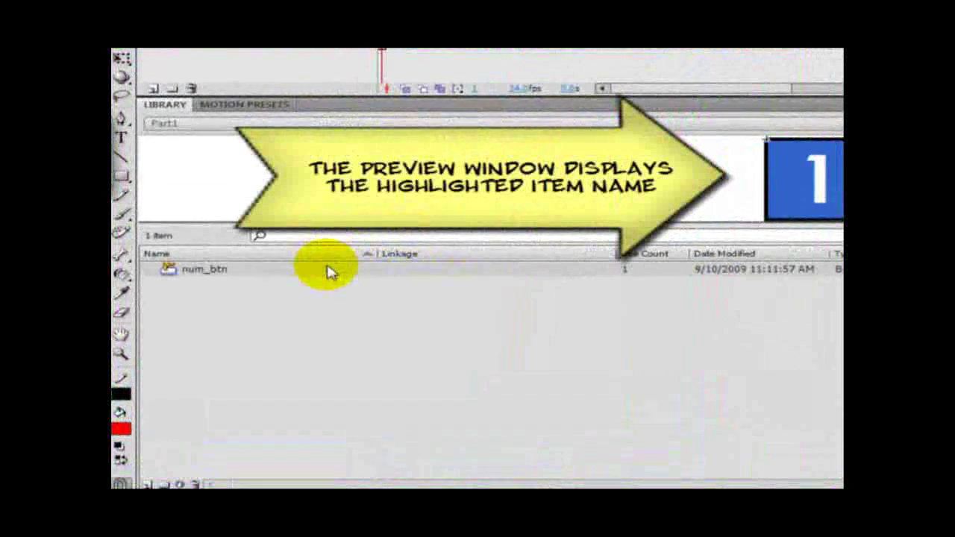
Duplicate the num_btn symbol in the Library as a button named num1_btn.
right_click(213, 217)
click(352, 377)
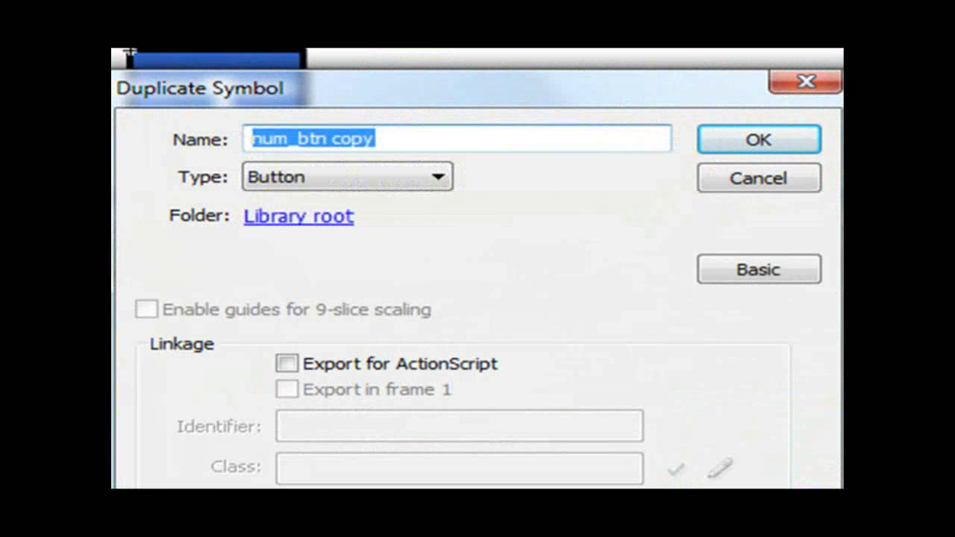
text(num1_b)
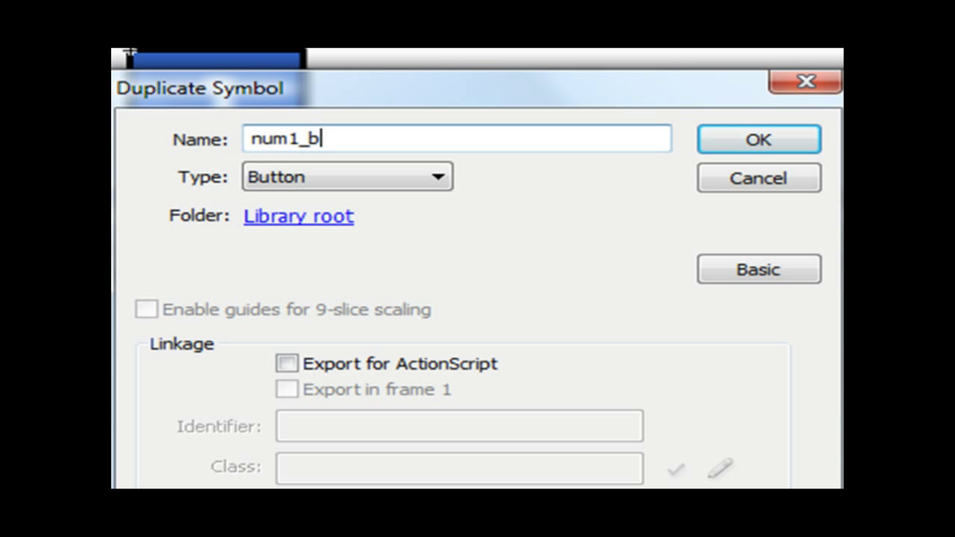
text(tnt)
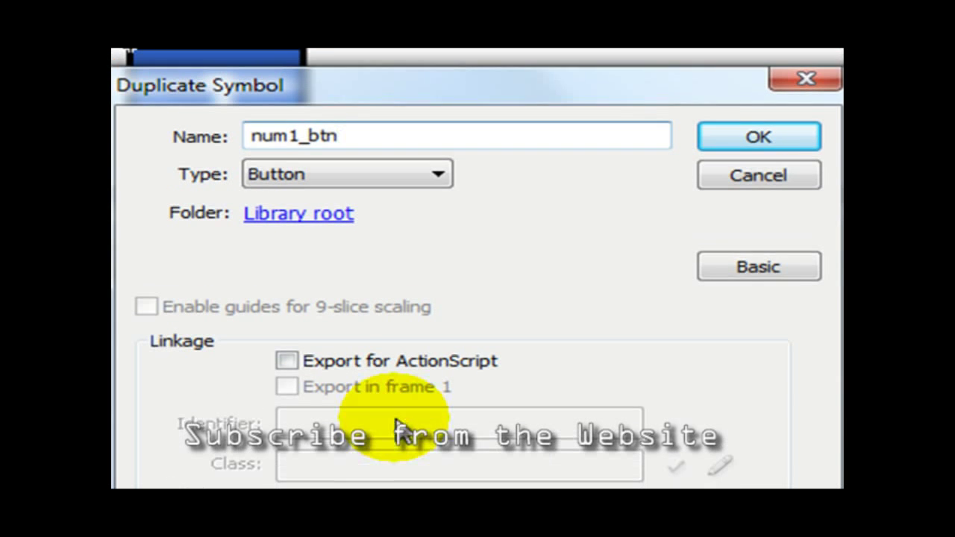
click(776, 143)
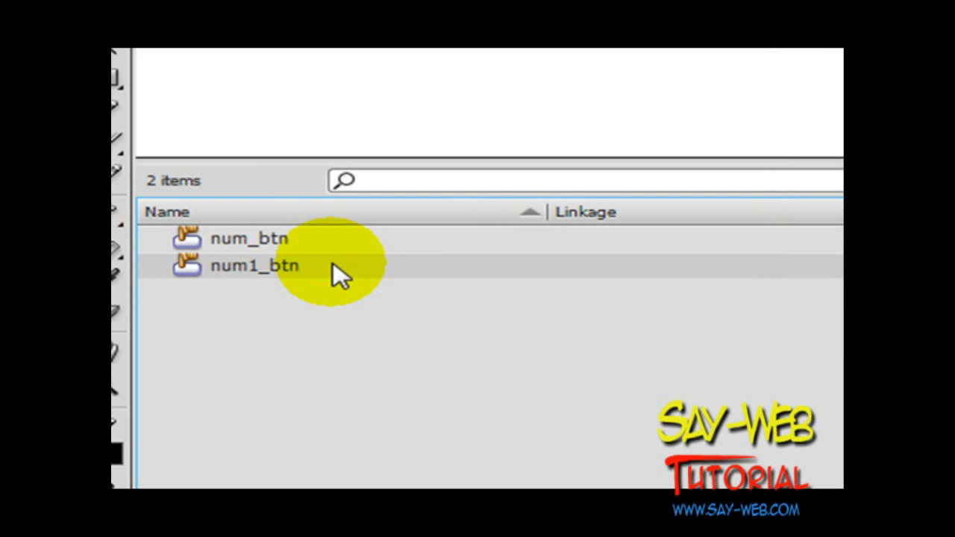
Duplicate the num1_btn symbol as a button named num2_btn.
right_click(332, 262)
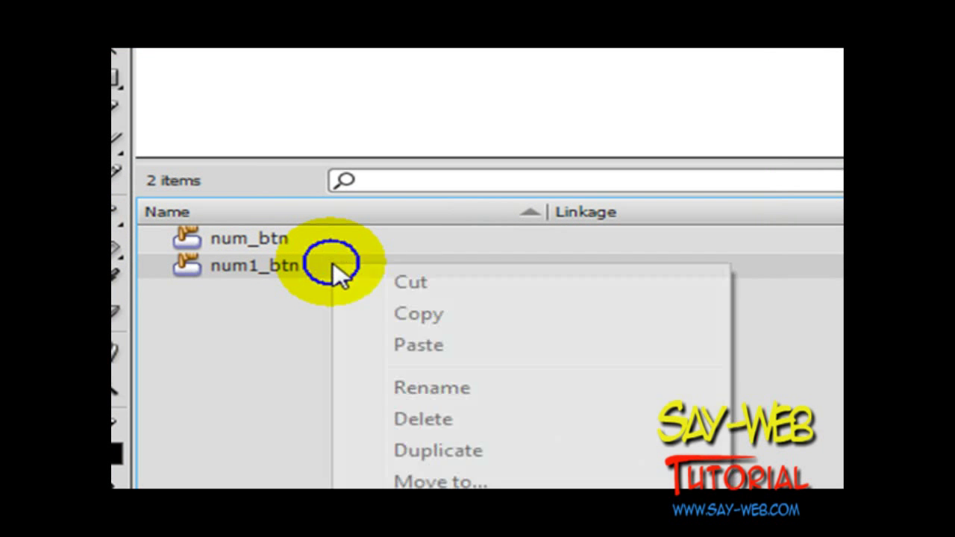
click(390, 452)
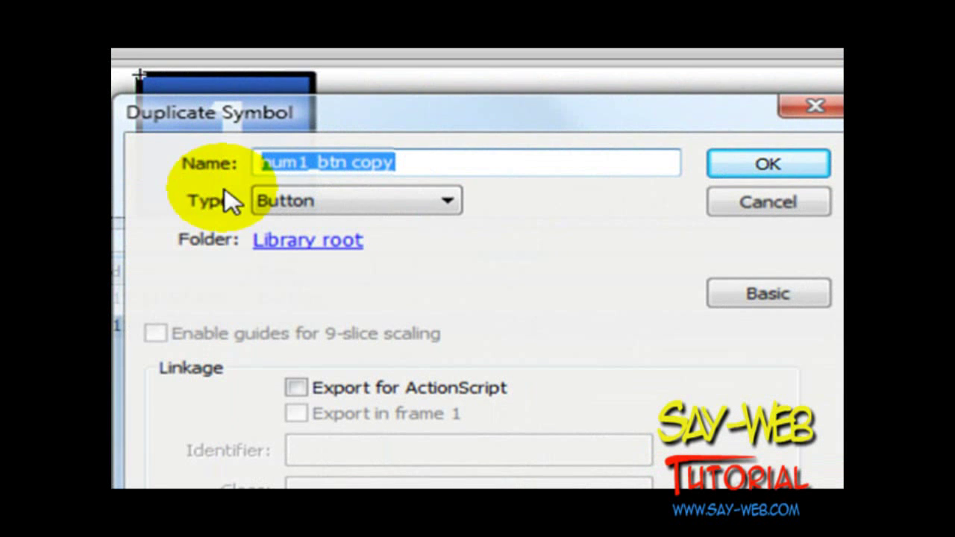
click(287, 162)
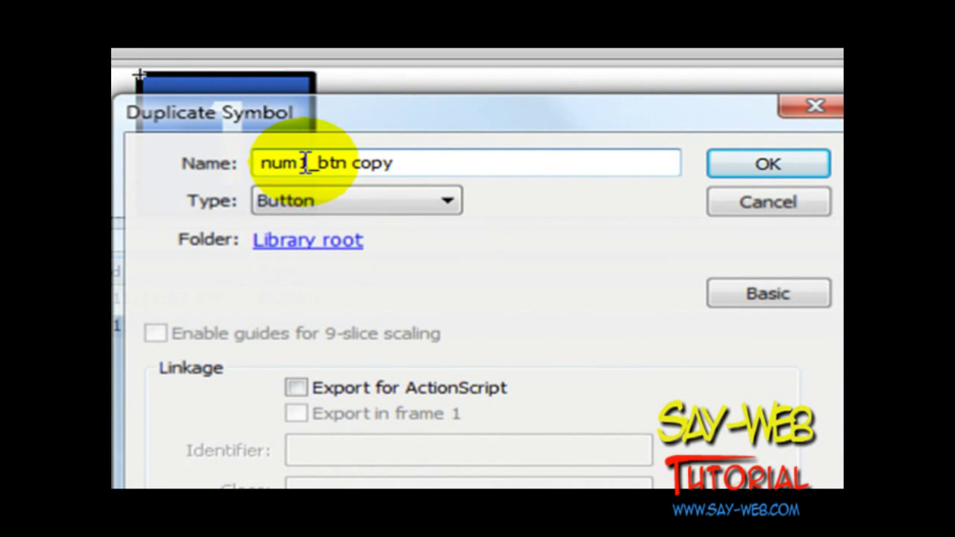
drag(300, 162, 501, 188)
text(2)
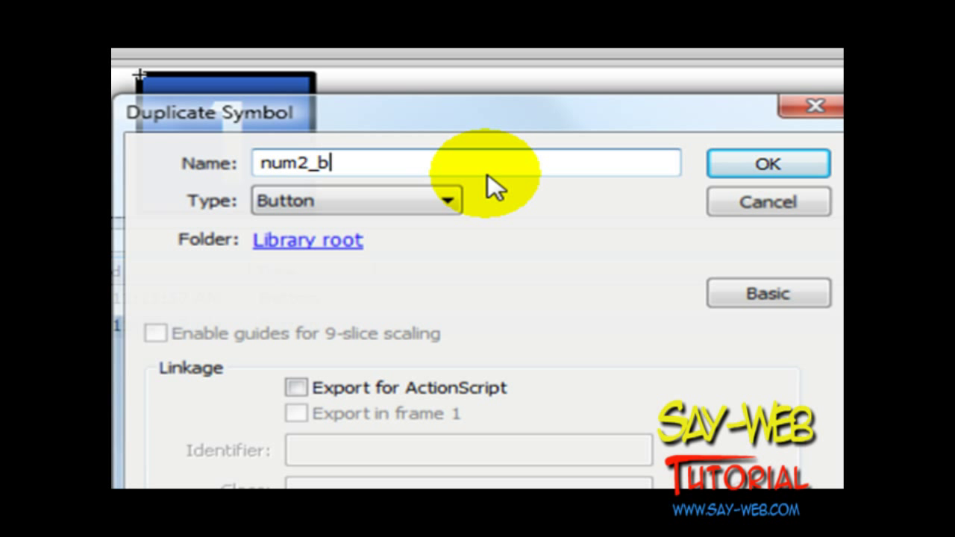
click(761, 170)
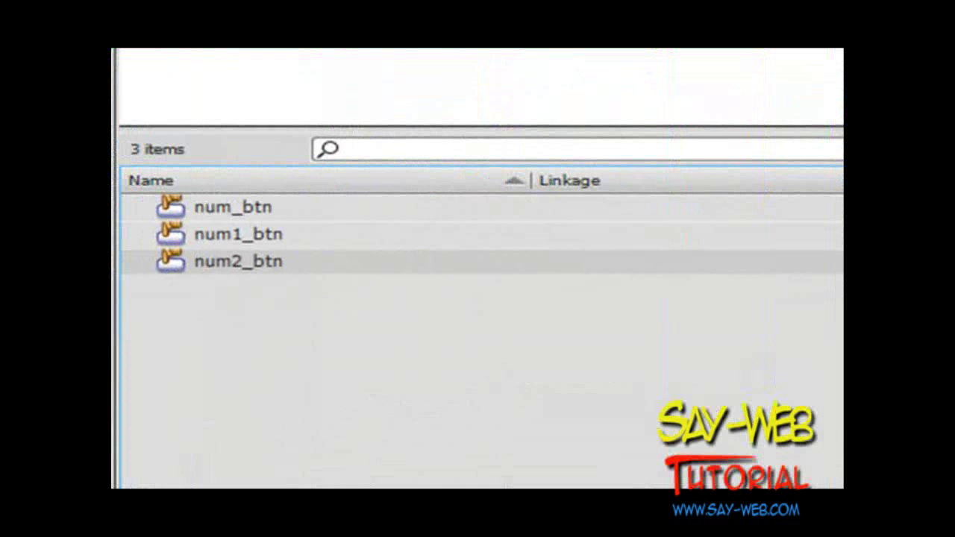
Duplicate the num2_btn symbol as a button named num3_btn.
right_click(381, 263)
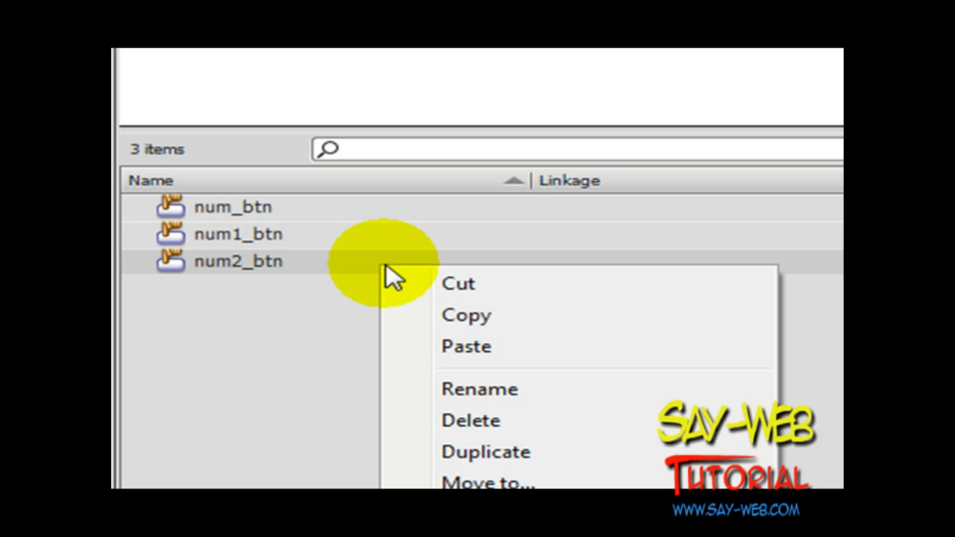
click(472, 452)
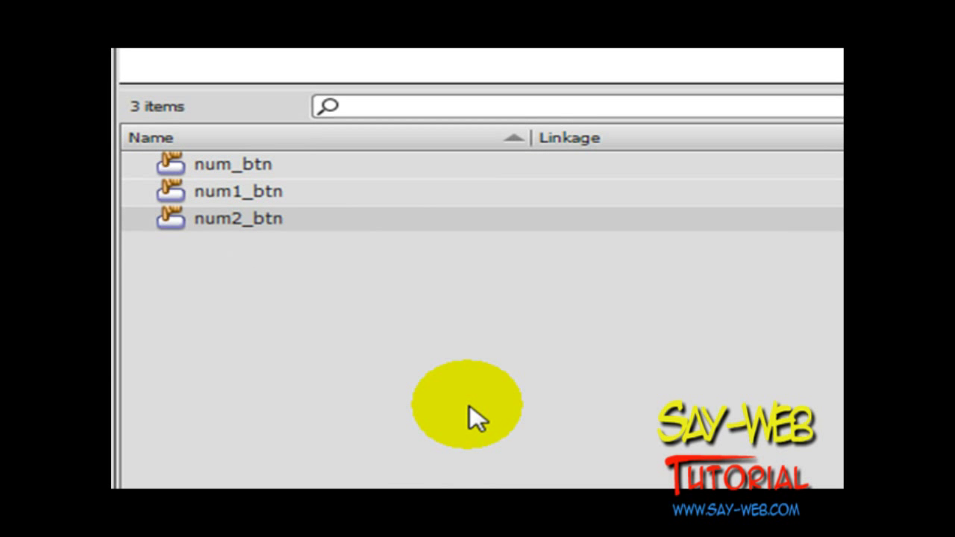
text(num3_btn)
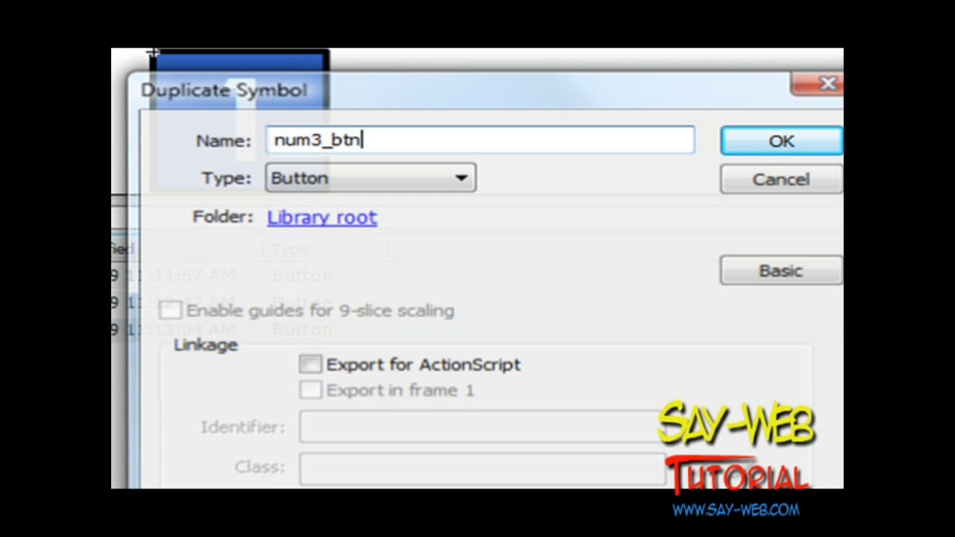
click(769, 150)
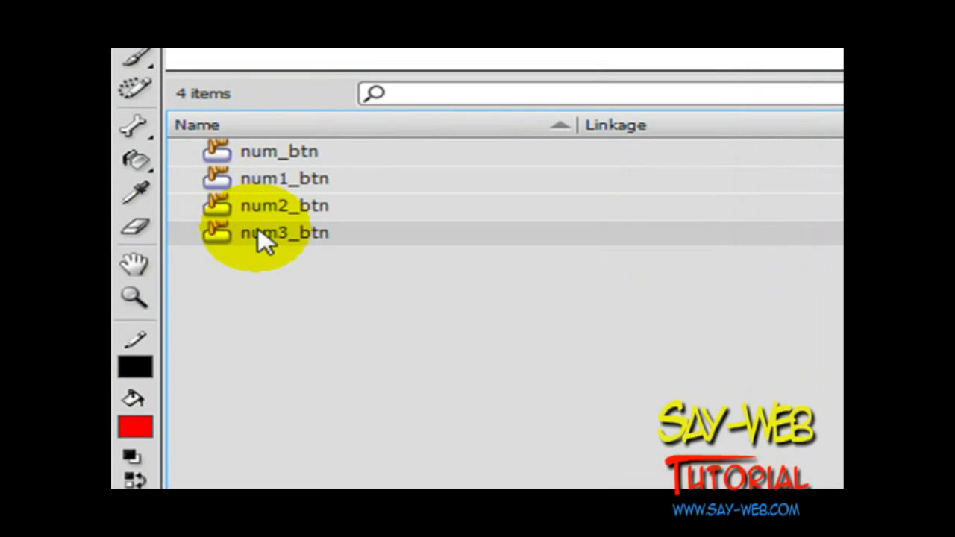
Duplicate the num3_btn symbol in the Library as a button named num4_btn.
right_click(257, 230)
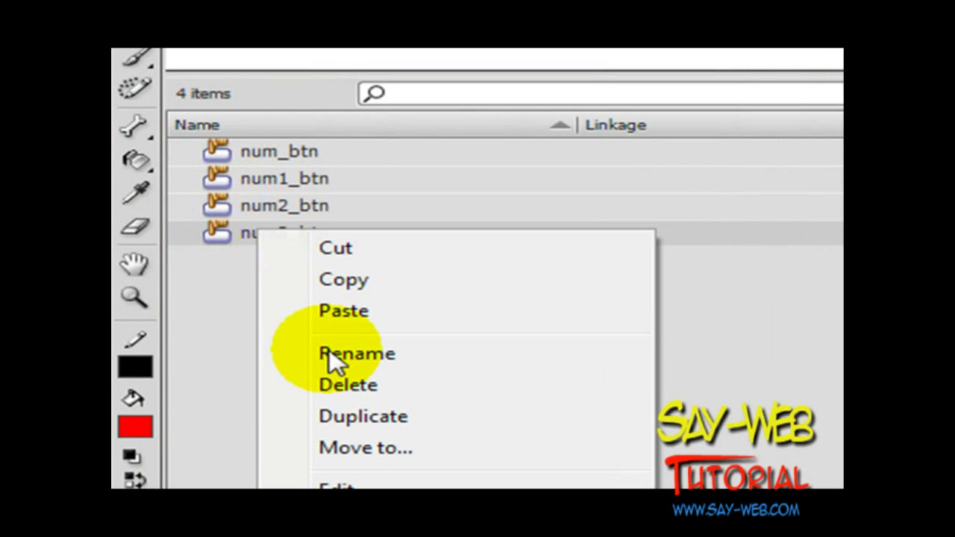
click(340, 416)
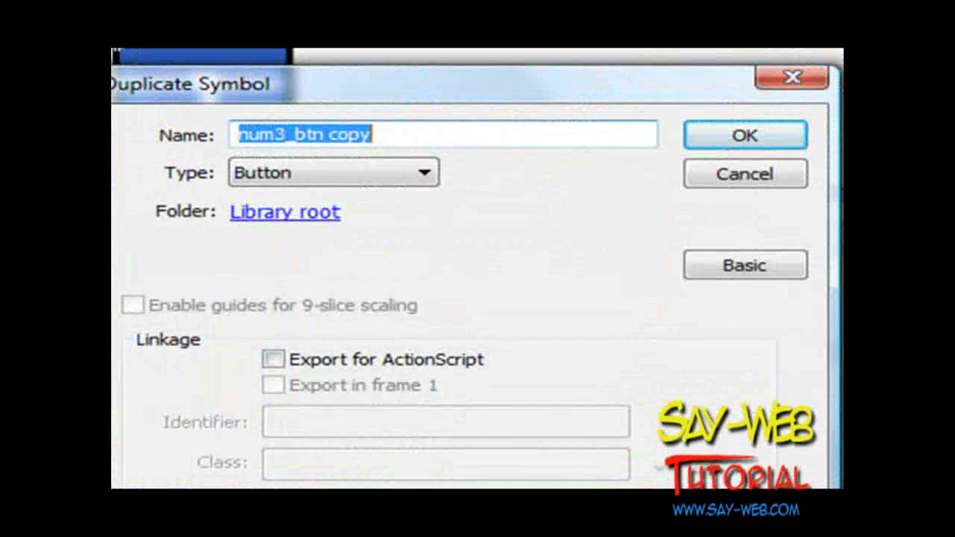
text(num4_bt)
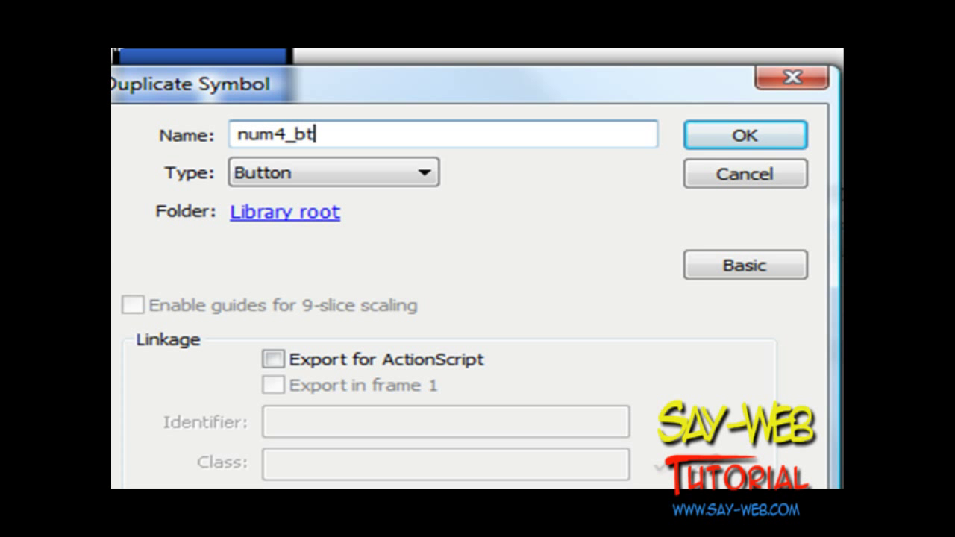
click(745, 136)
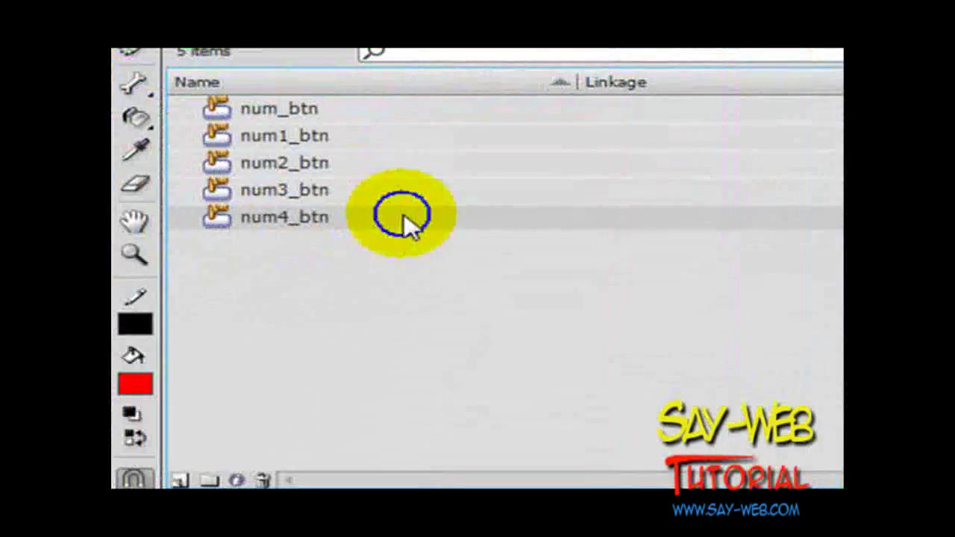
Duplicate the num4_btn symbol as a button named num5_btn.
right_click(405, 223)
click(469, 362)
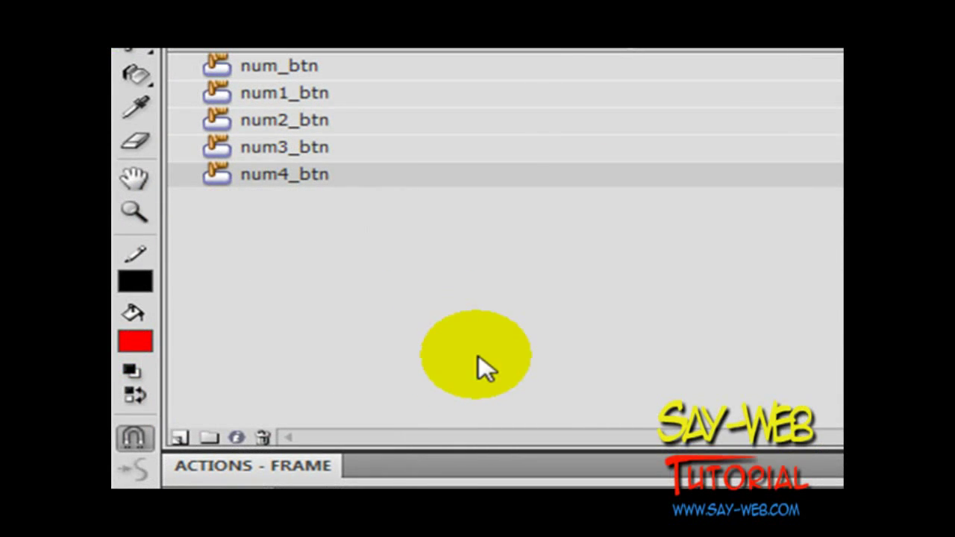
text(num5_btn)
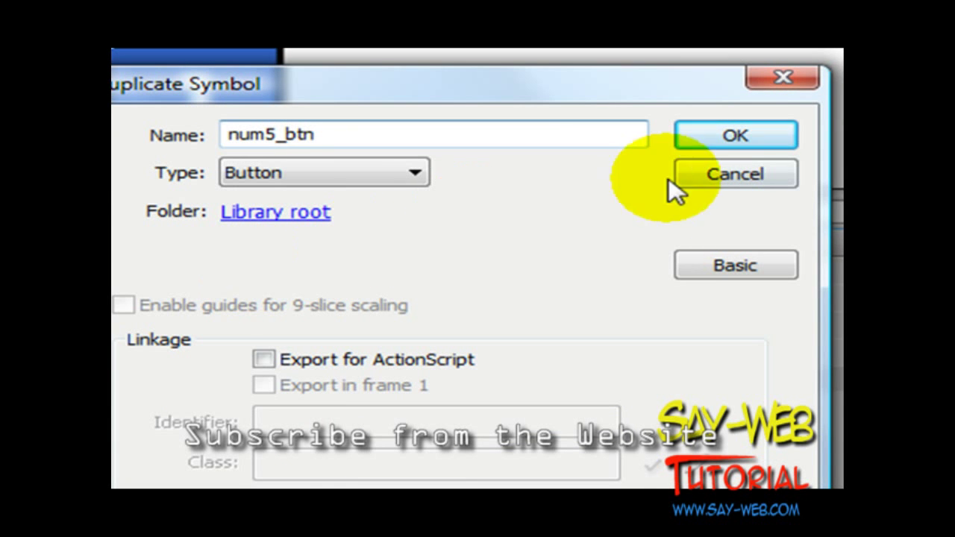
click(735, 135)
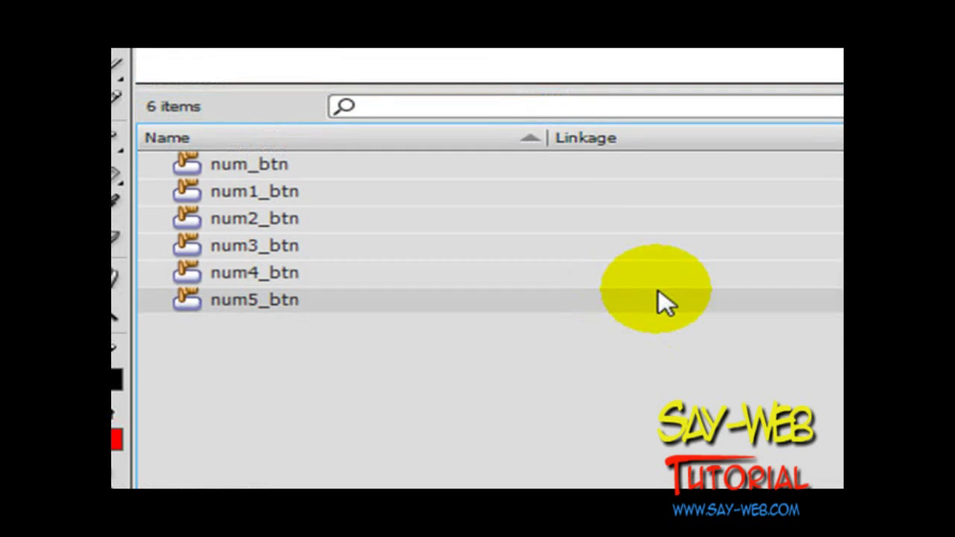
Duplicate the num5_btn symbol as a button named num6_btn.
right_click(657, 254)
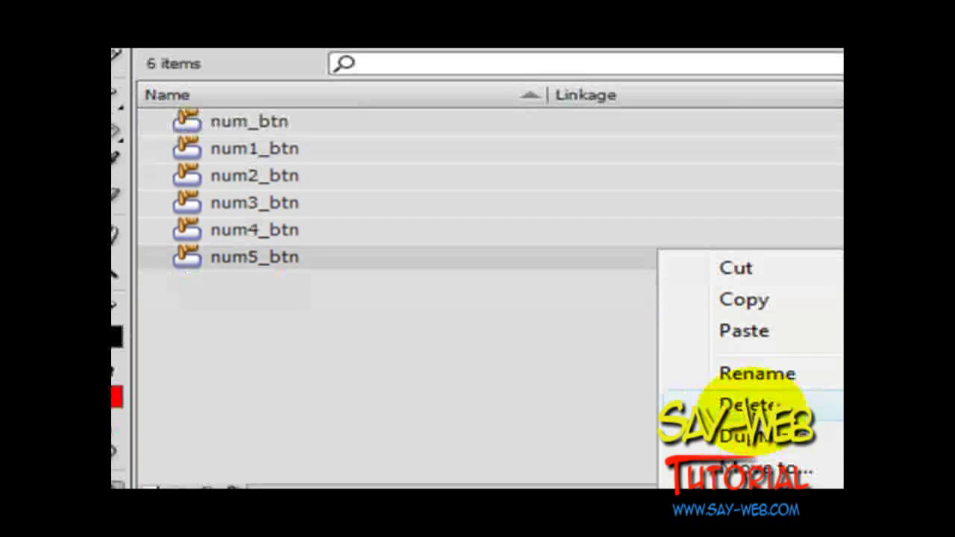
click(753, 436)
text(num6)
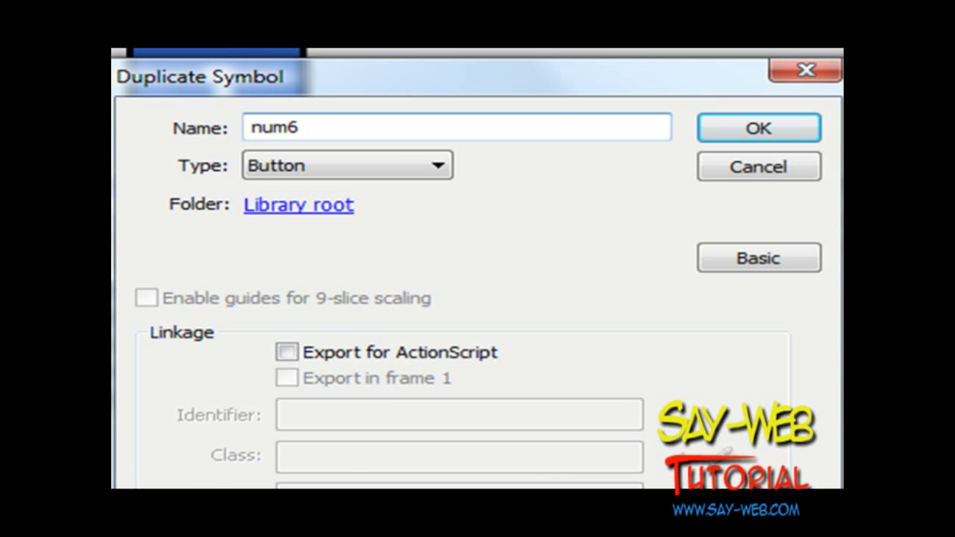
text(_btn)
key(Return)
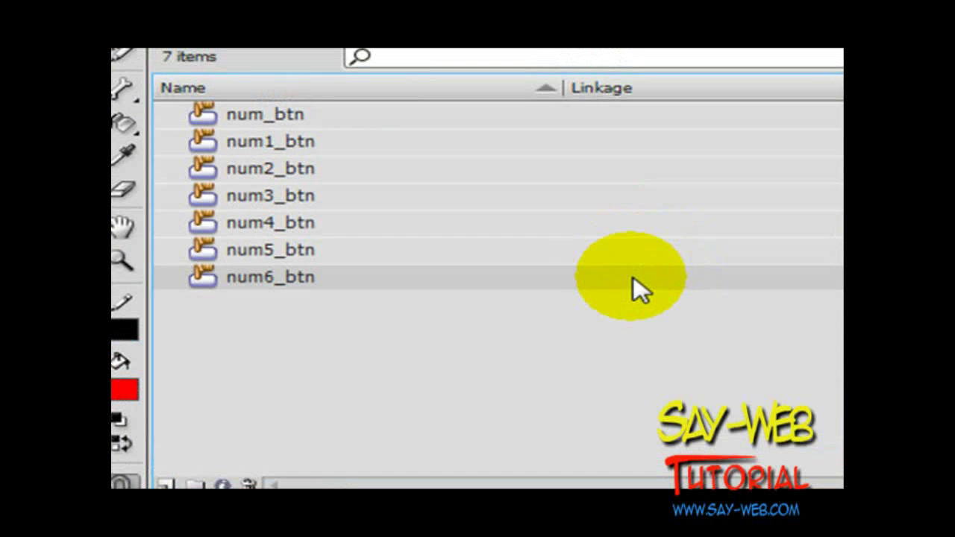
Duplicate the num6_btn symbol as num7_btn and the num7_btn symbol as num8_btn, both as buttons.
right_click(633, 277)
click(741, 431)
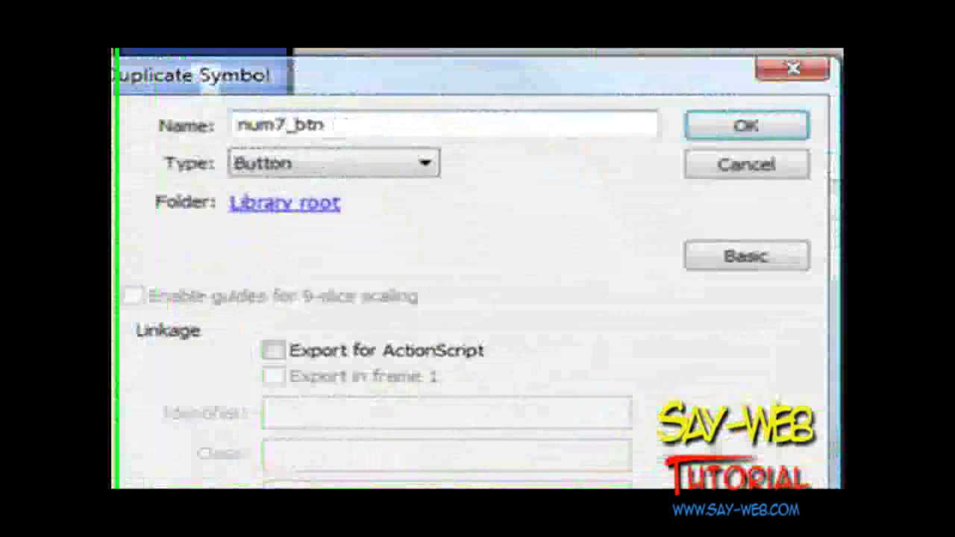
key(Return)
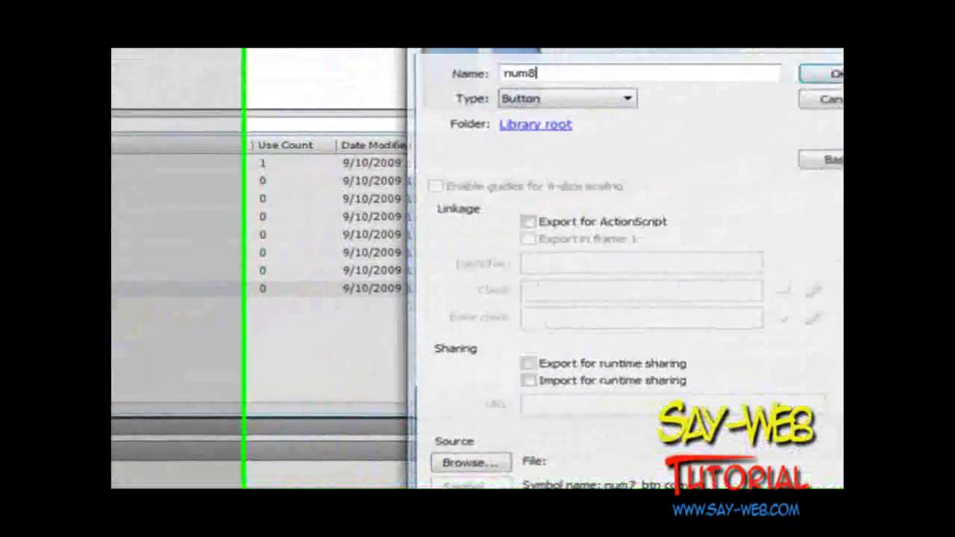
text(_btn)
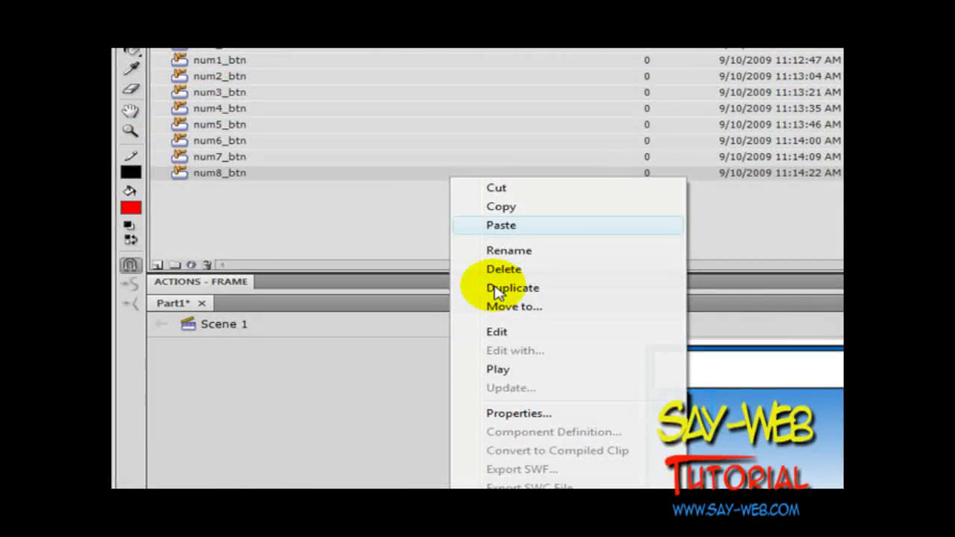
Duplicate the num8_btn symbol as a button named num9_btn.
click(494, 286)
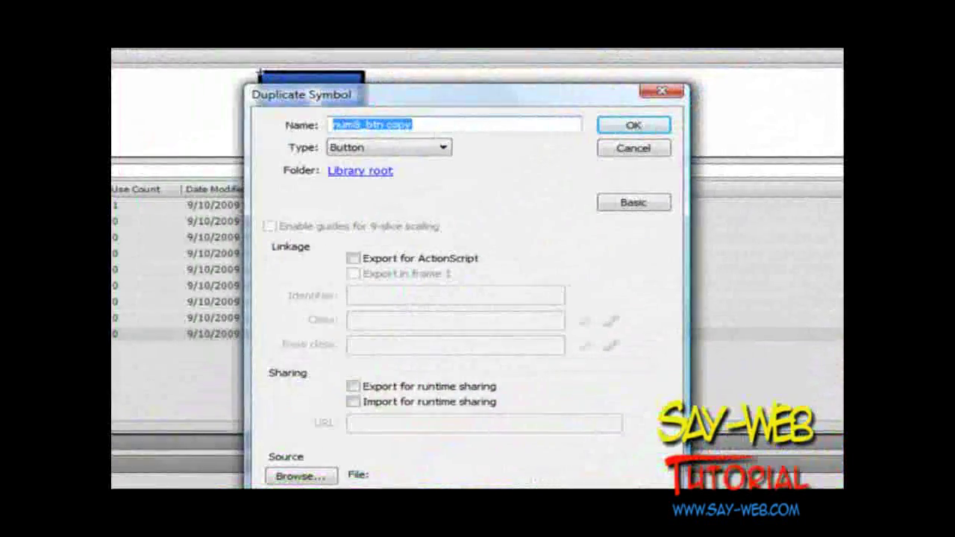
text(num9_)
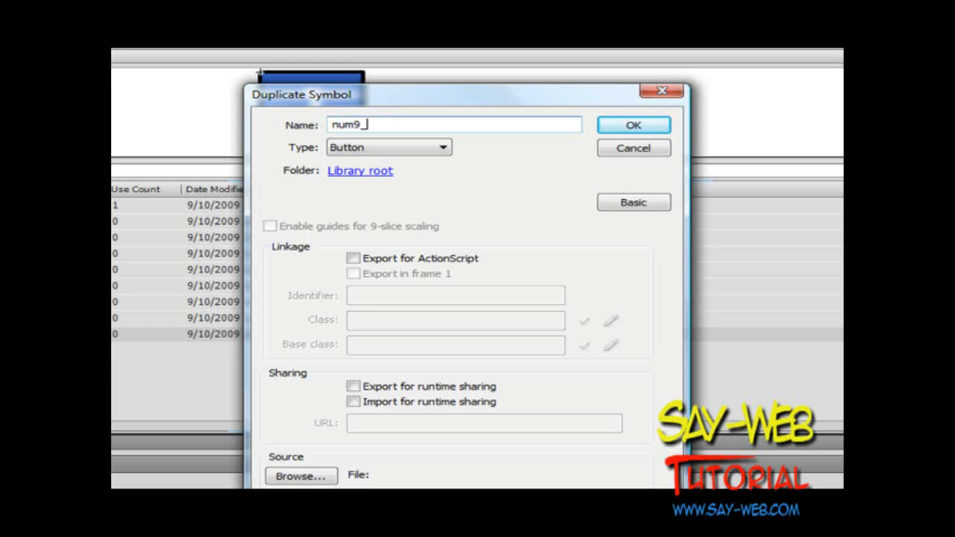
key(Return)
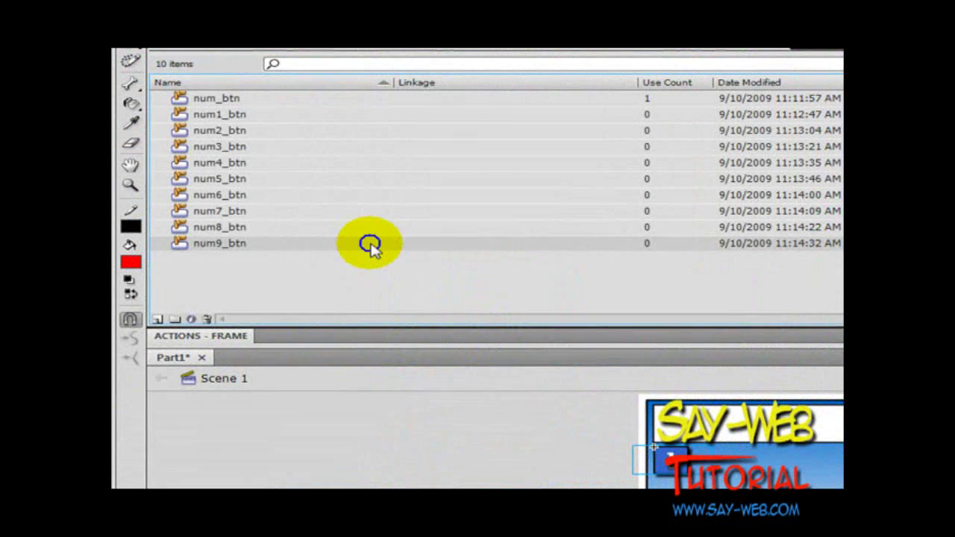
Duplicate the num9_btn symbol as a button named num0_btn.
right_click(371, 246)
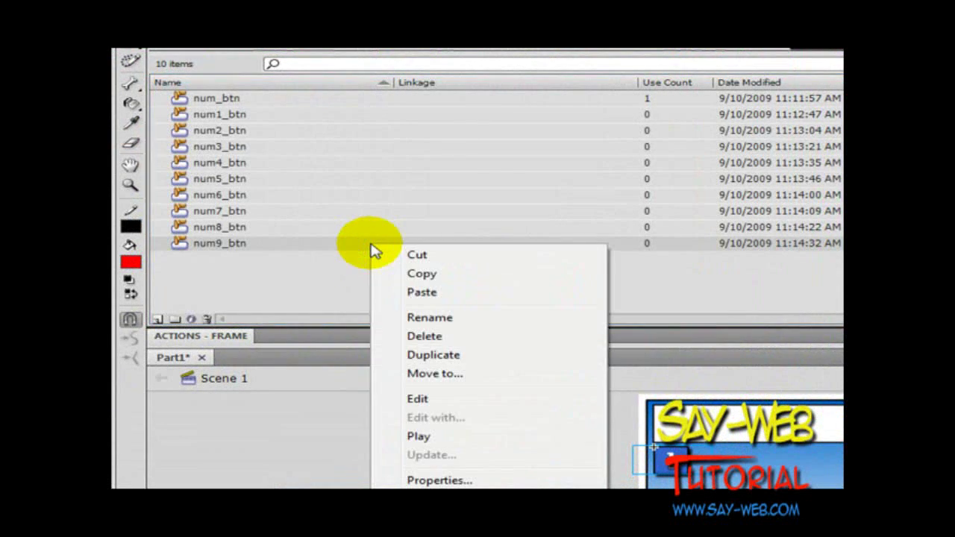
click(424, 355)
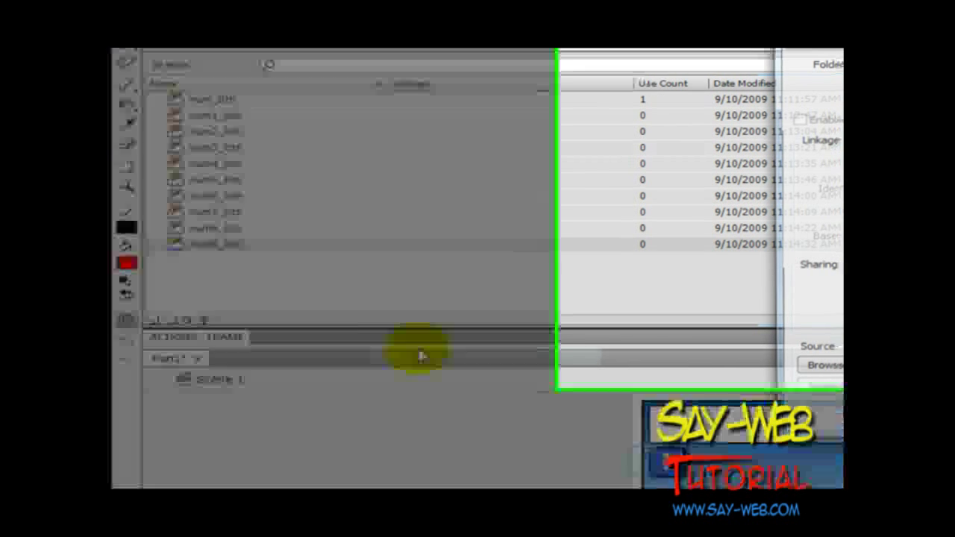
text(num0_btn)
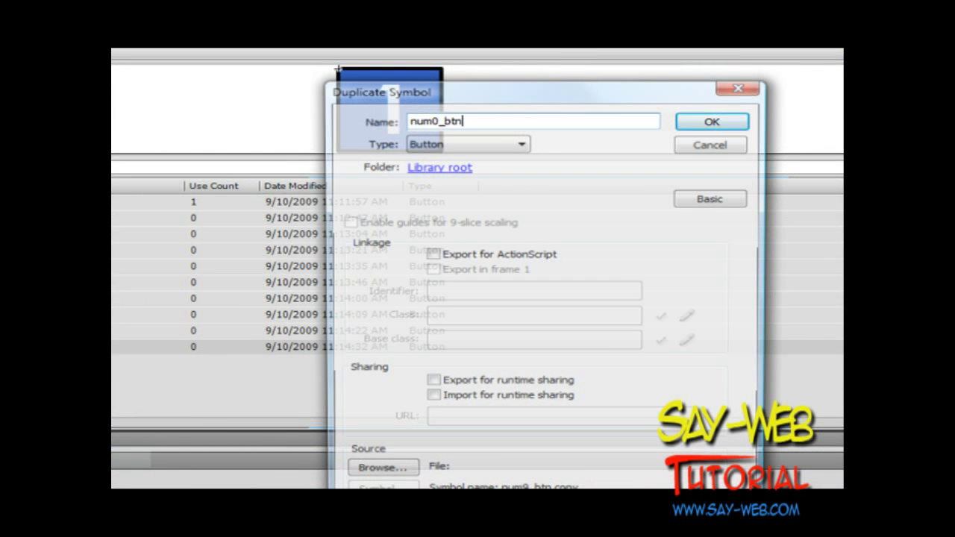
key(Return)
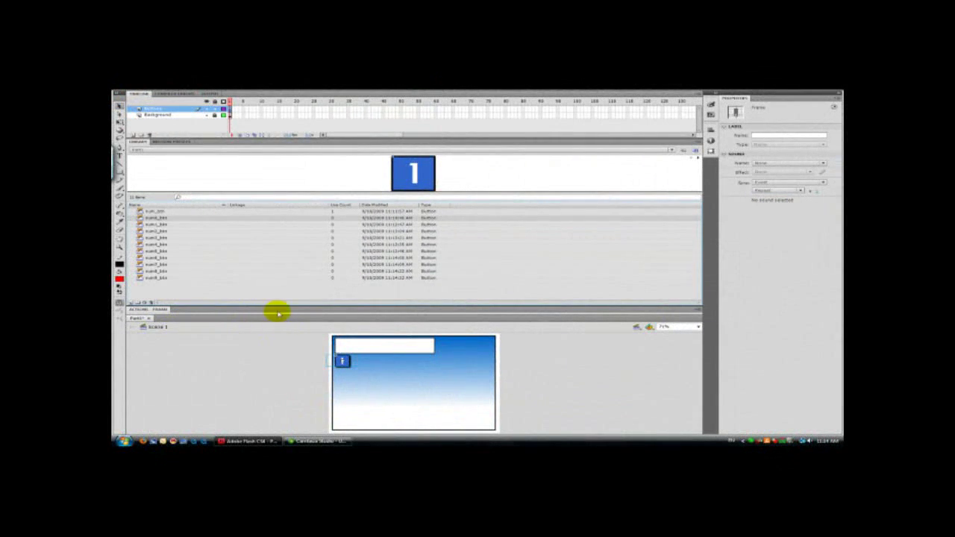
Close the Library and Motion Presets to free the stage, and delete the original number button below the display box.
right_click(618, 149)
click(632, 157)
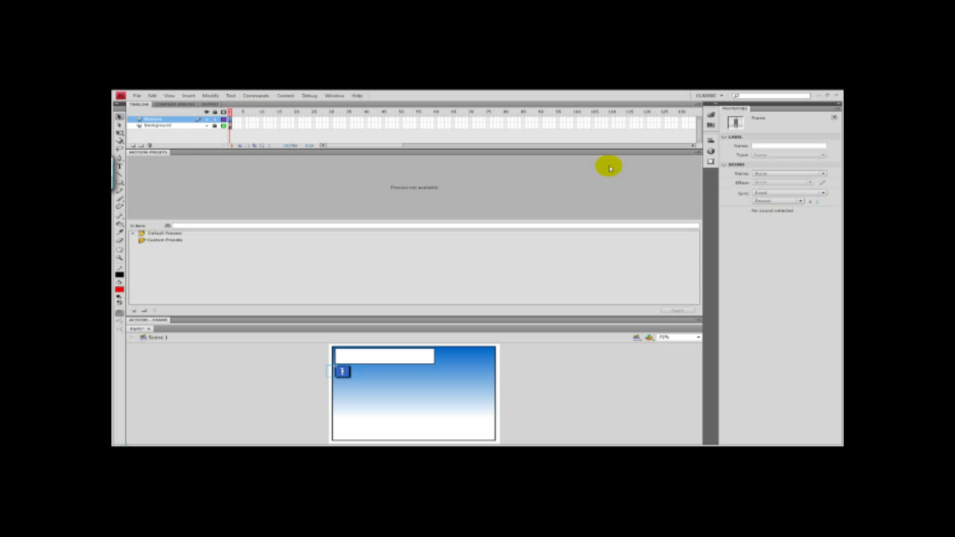
right_click(683, 154)
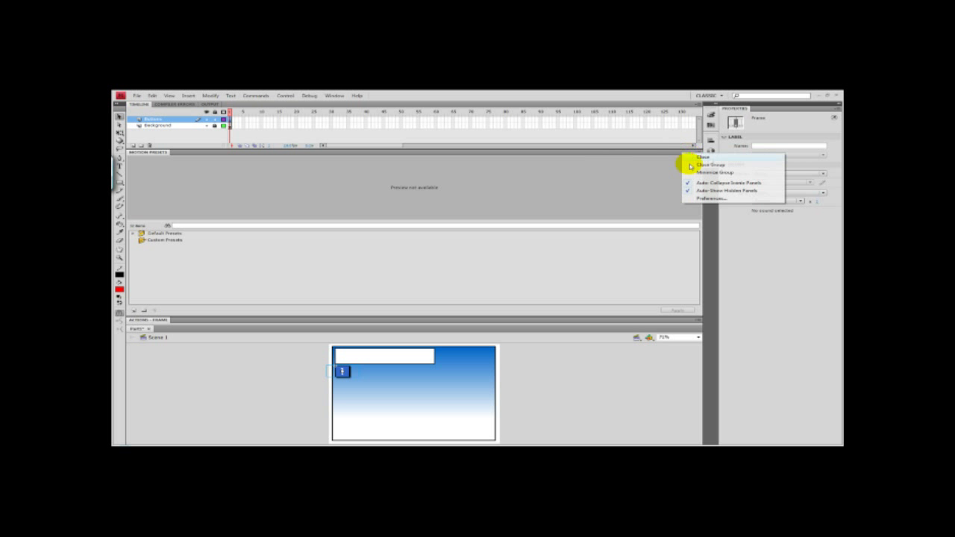
click(701, 165)
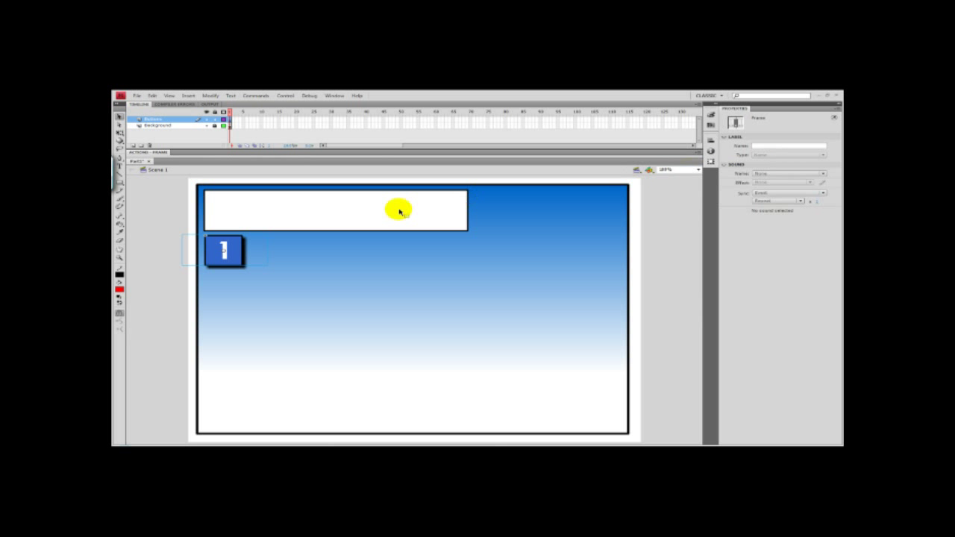
click(246, 250)
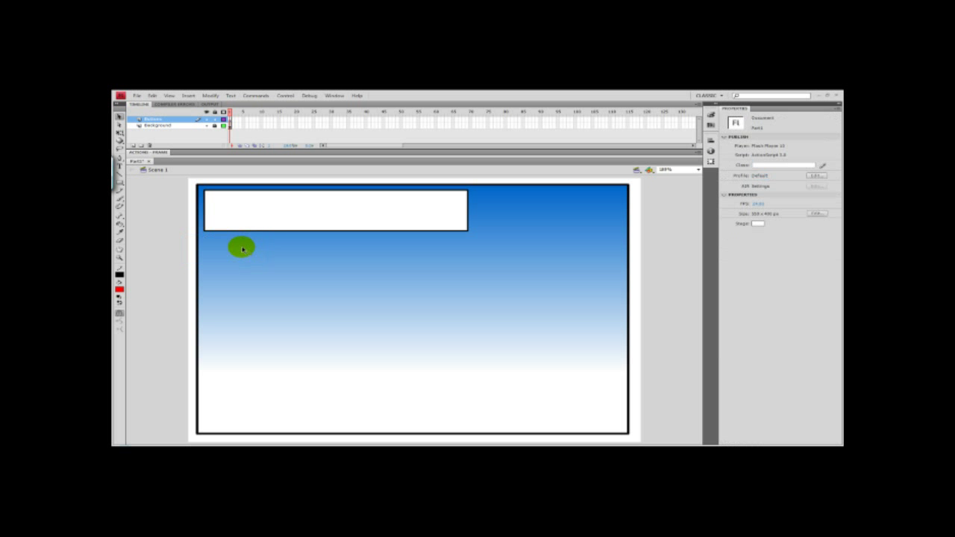
Show the Library again and undock it as a floating window beside the stage's display box.
click(333, 95)
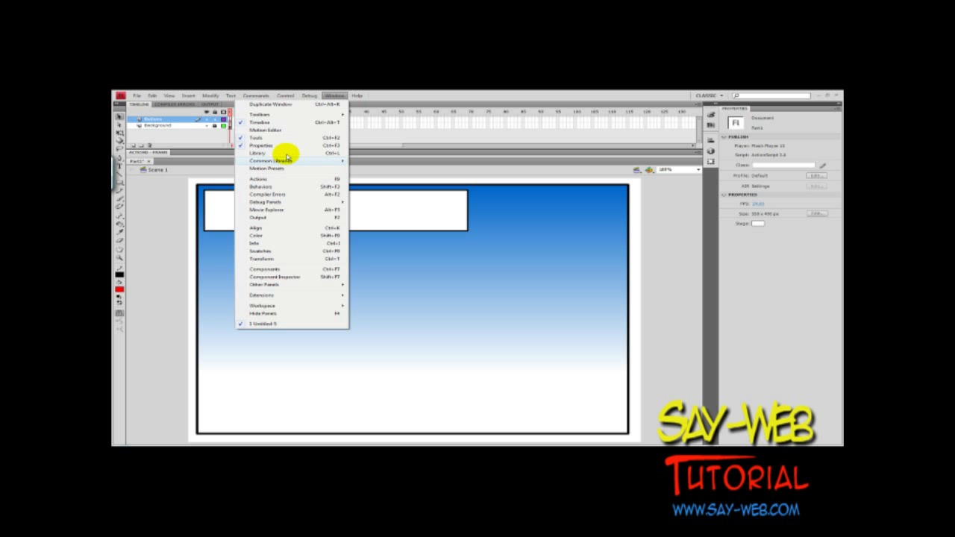
click(258, 153)
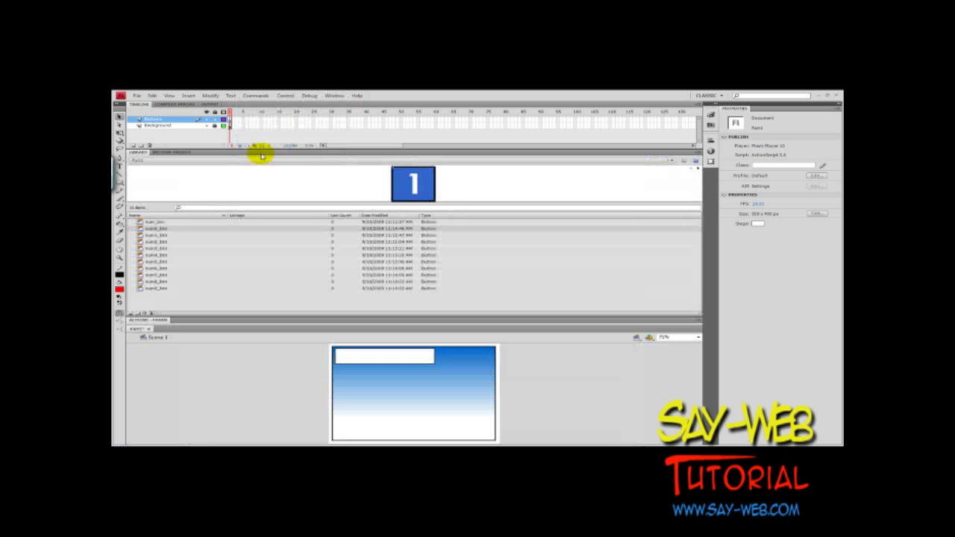
drag(234, 150, 501, 113)
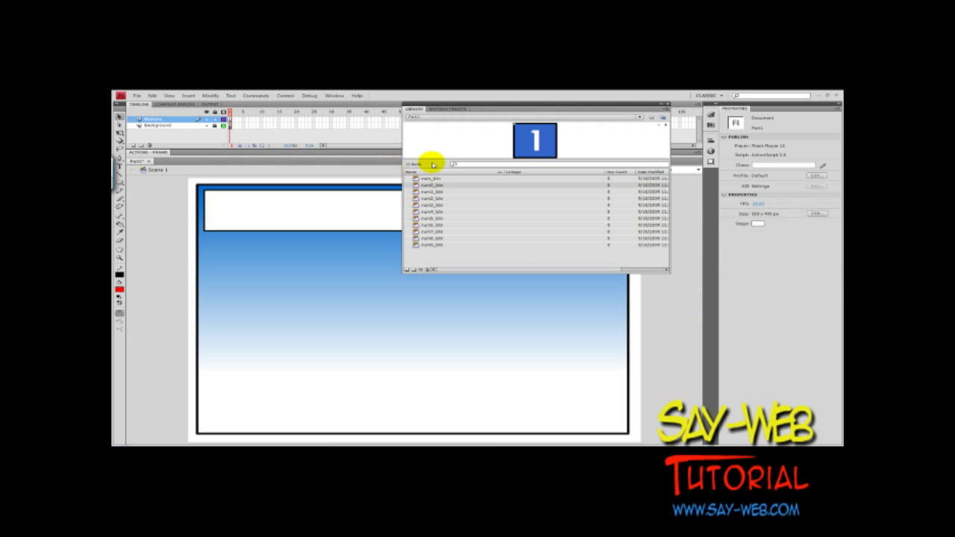
Place num1_btn, num2_btn and num3_btn in a row beneath the display box, moving the Library aside for room.
drag(414, 193, 247, 256)
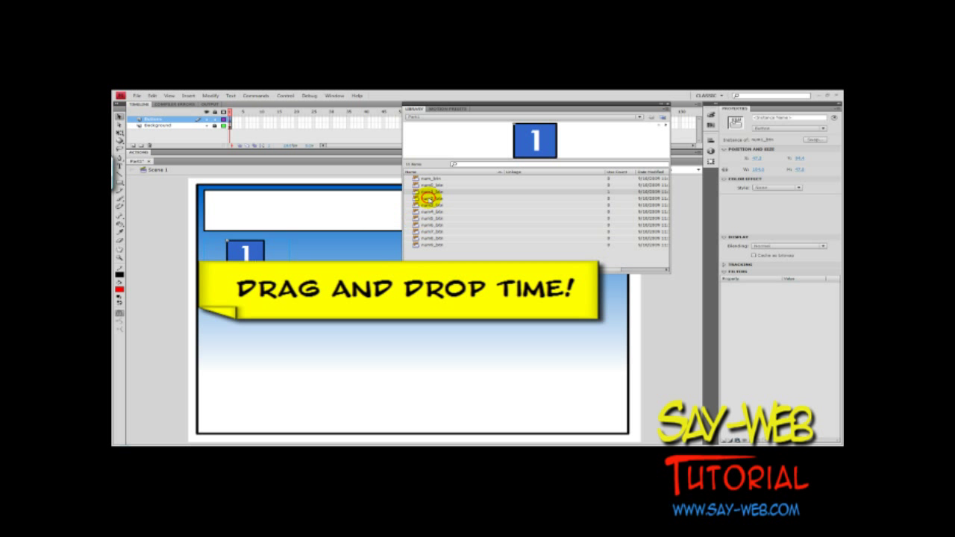
drag(429, 198, 341, 255)
drag(422, 208, 418, 251)
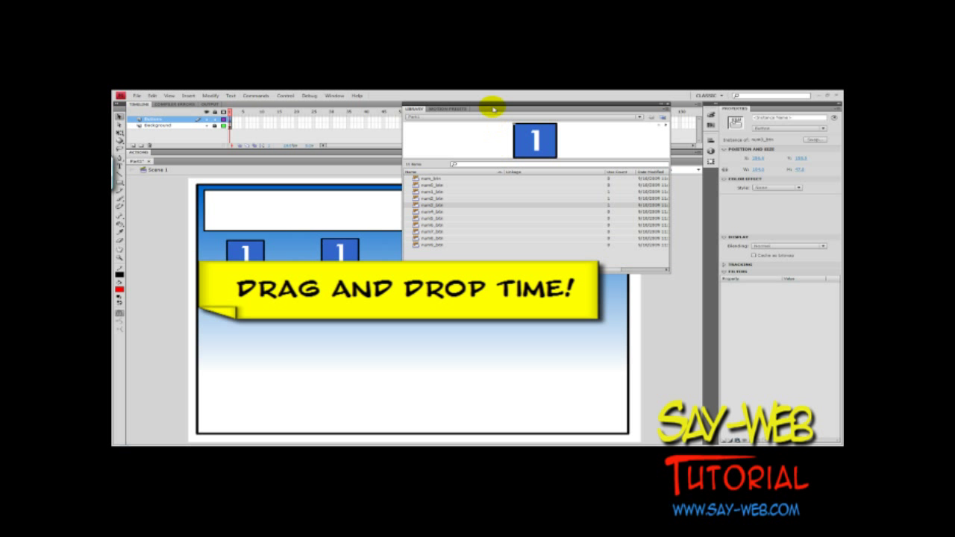
drag(490, 107, 567, 116)
drag(418, 291, 326, 255)
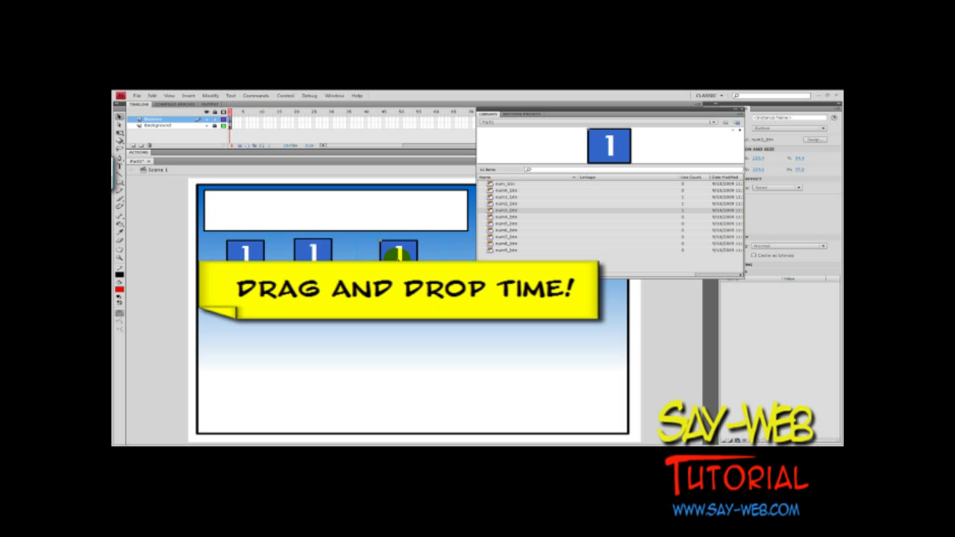
Place num4_btn, num5_btn and num6_btn on the stage as a second row of buttons.
drag(494, 217, 255, 309)
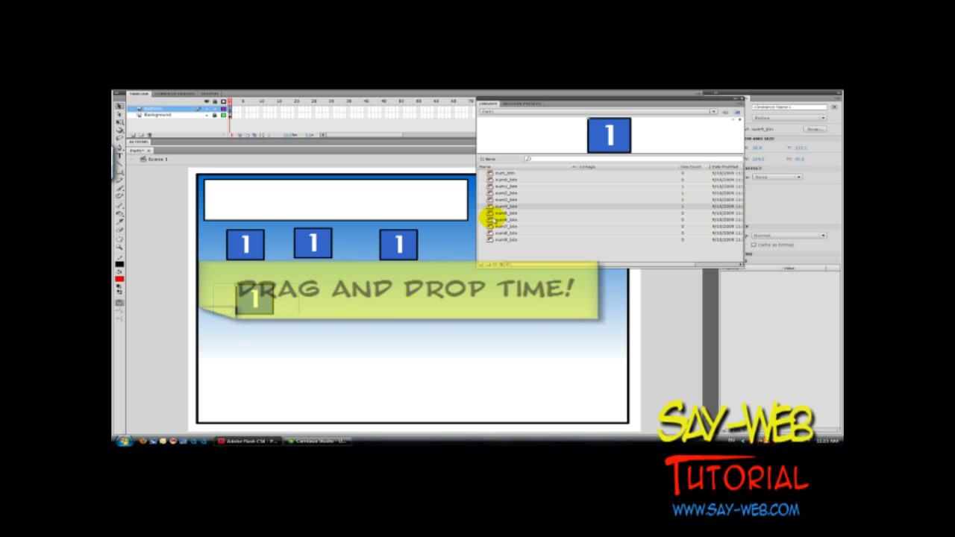
drag(492, 218, 356, 300)
drag(500, 219, 455, 294)
Place num7_btn, num8_btn and num9_btn on the stage as a third row of buttons.
drag(490, 226, 275, 355)
drag(488, 234, 375, 356)
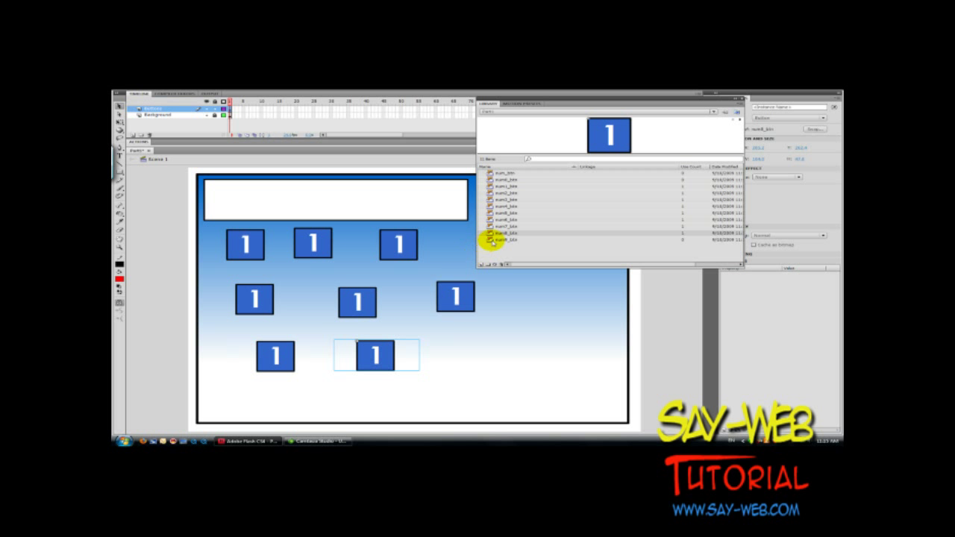
drag(488, 240, 479, 358)
Align the three buttons of the first row by their bottom edges and deselect them.
drag(444, 232, 221, 266)
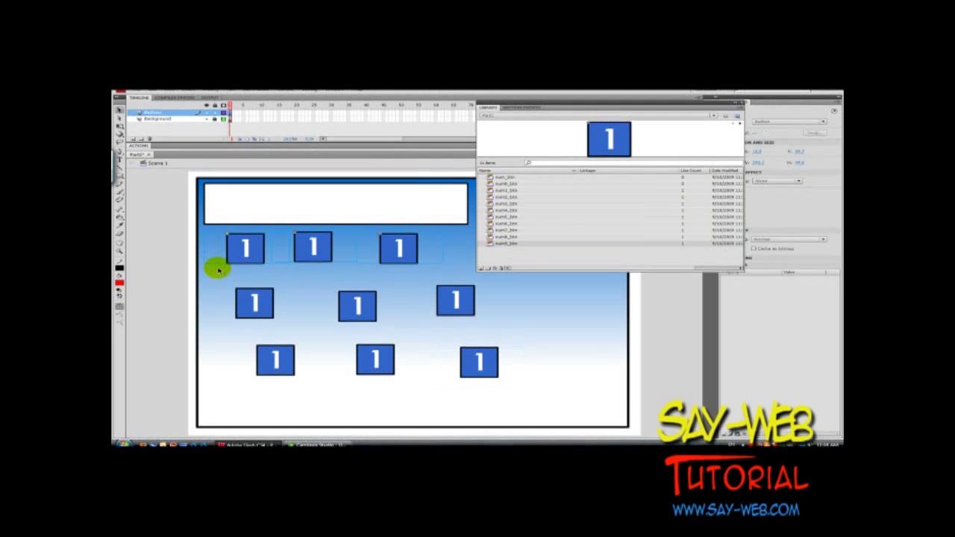
click(210, 97)
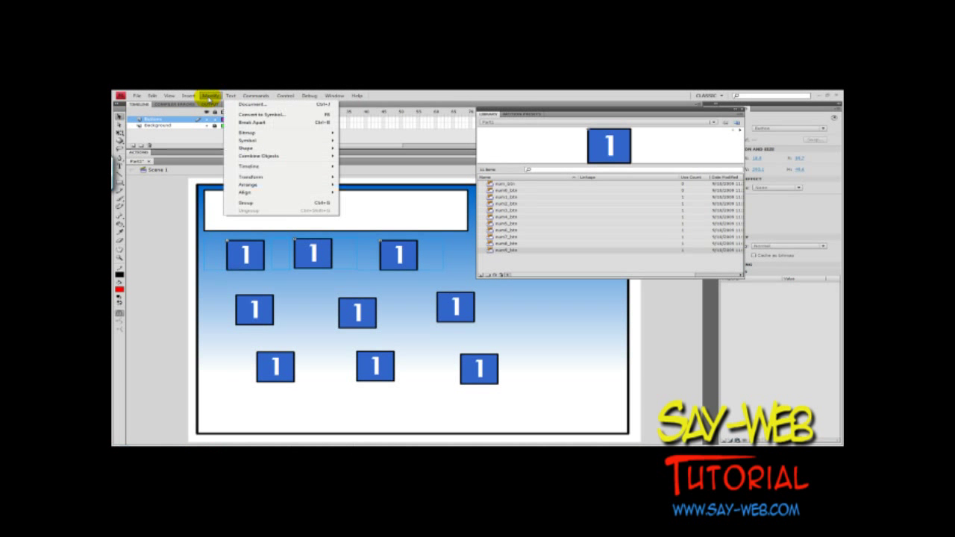
mouse_move(274, 192)
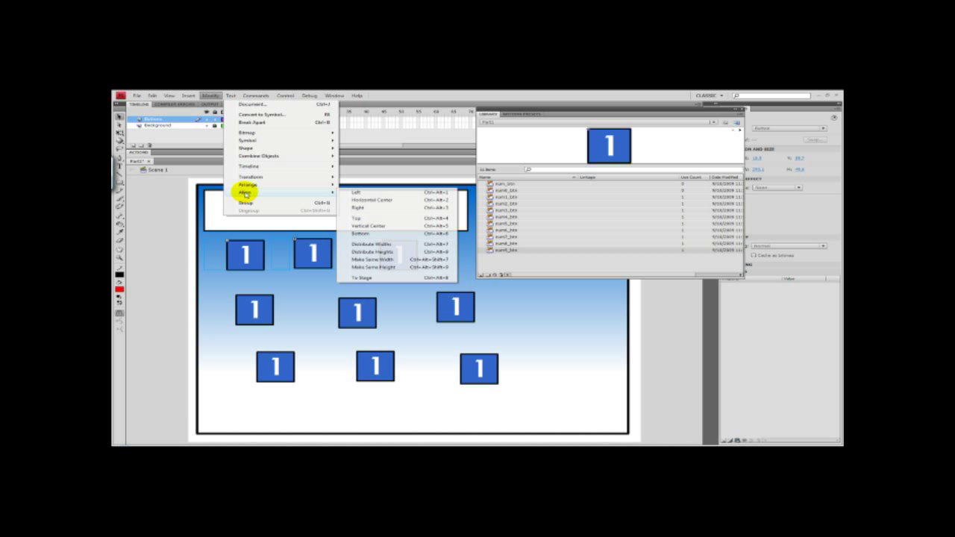
click(361, 234)
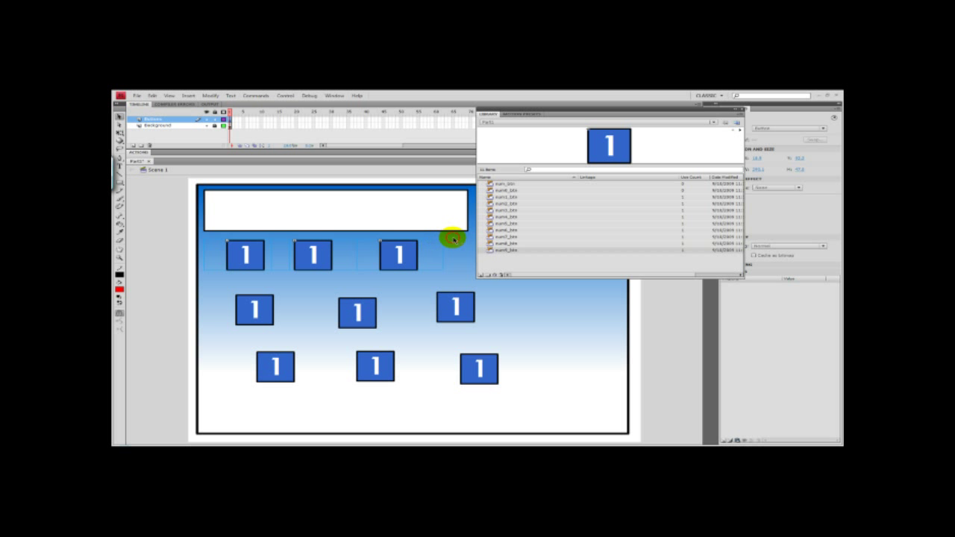
click(453, 238)
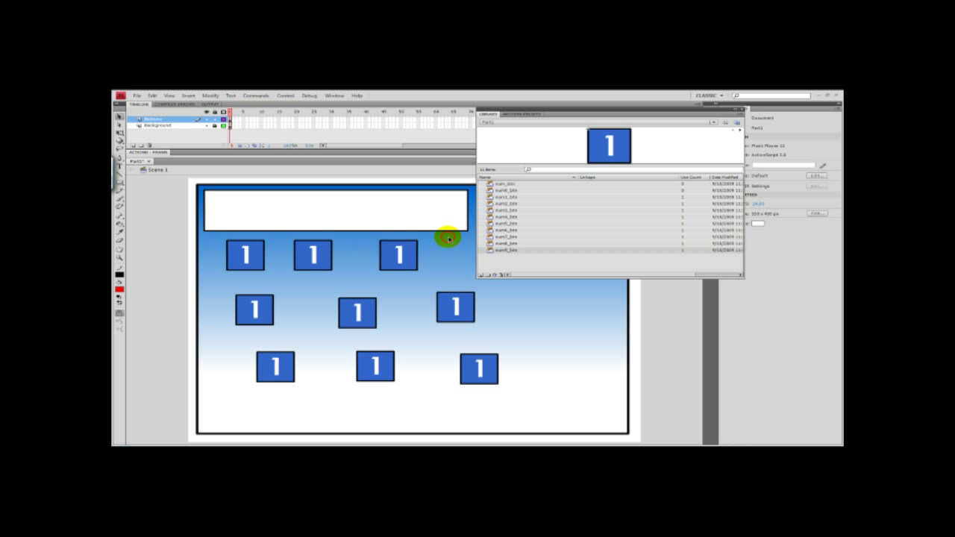
drag(449, 239, 209, 280)
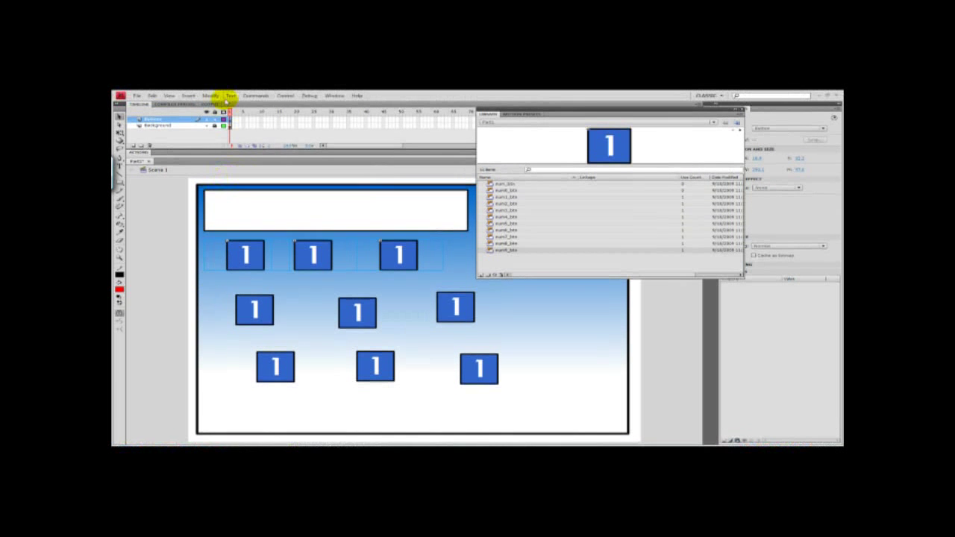
click(211, 96)
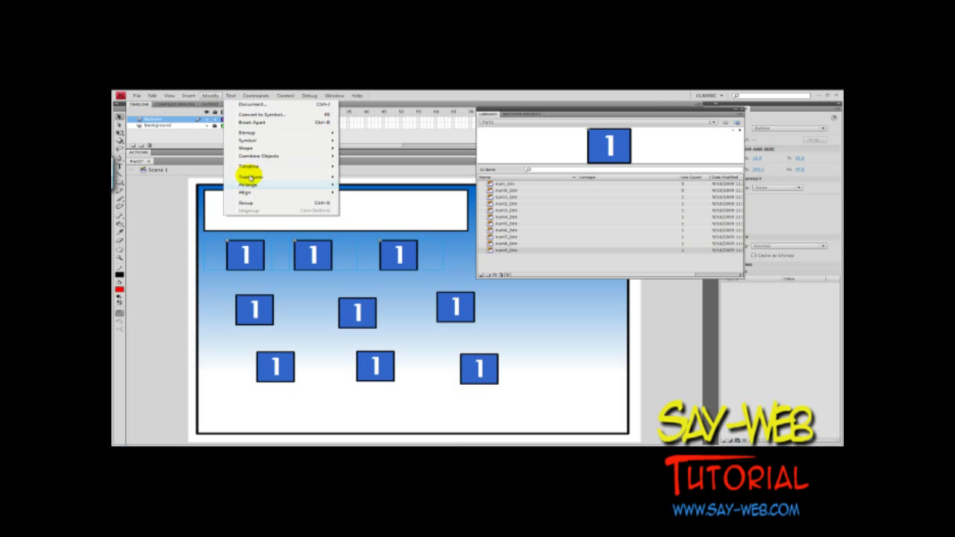
mouse_move(250, 177)
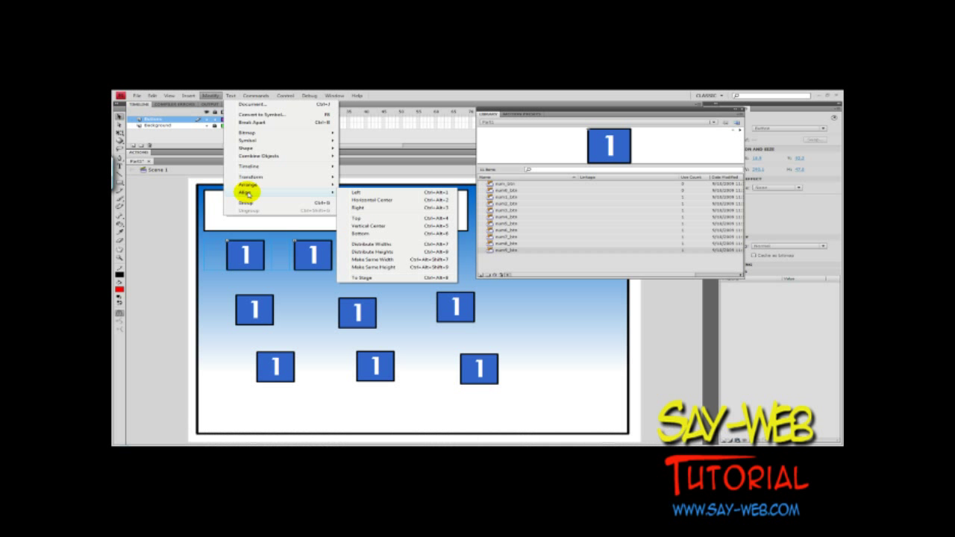
click(243, 252)
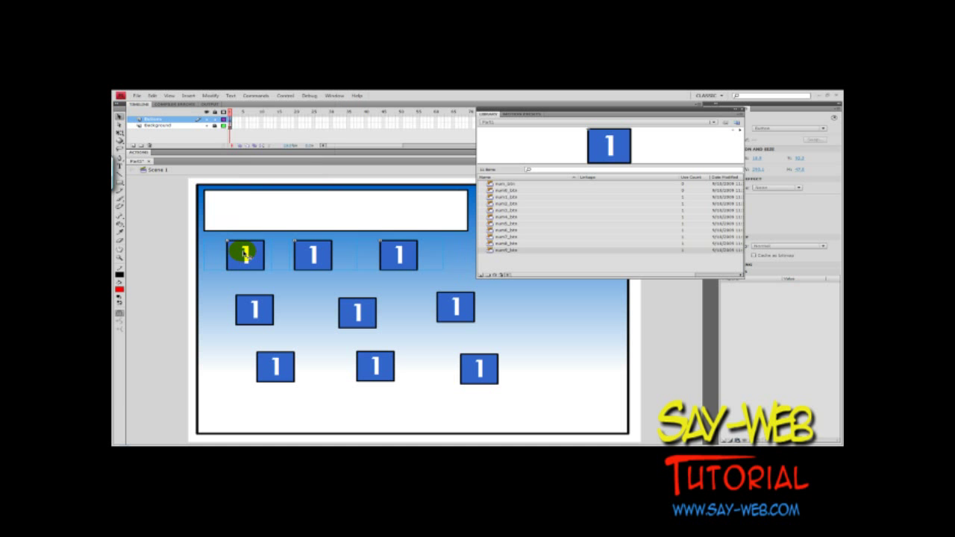
right_click(245, 253)
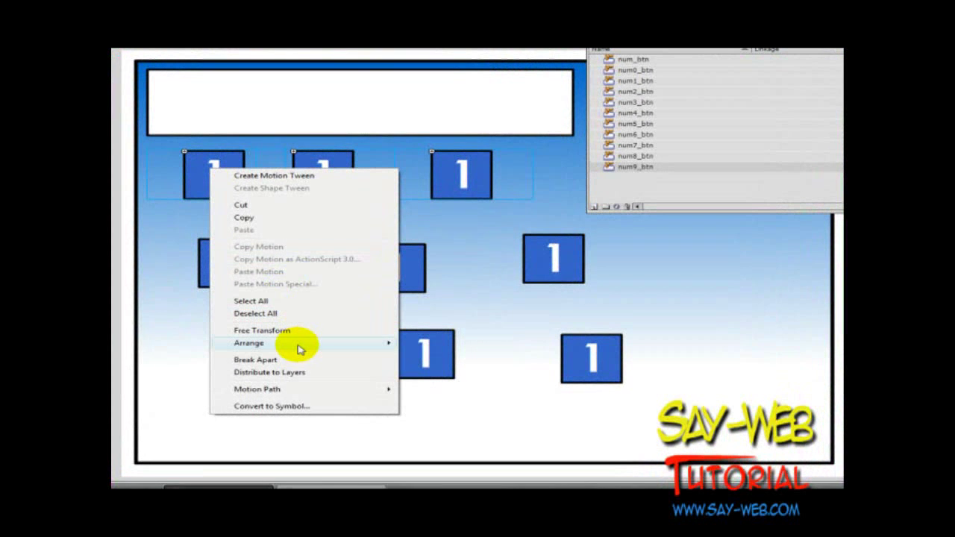
mouse_move(299, 349)
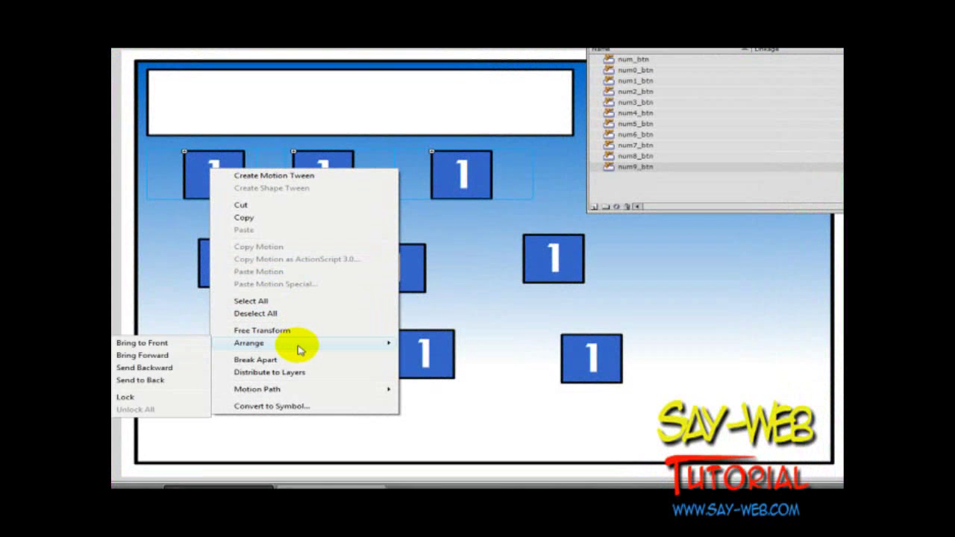
Move the buttons by hand into an evenly spaced grid of three rows and three columns beneath the display box.
drag(309, 184, 332, 188)
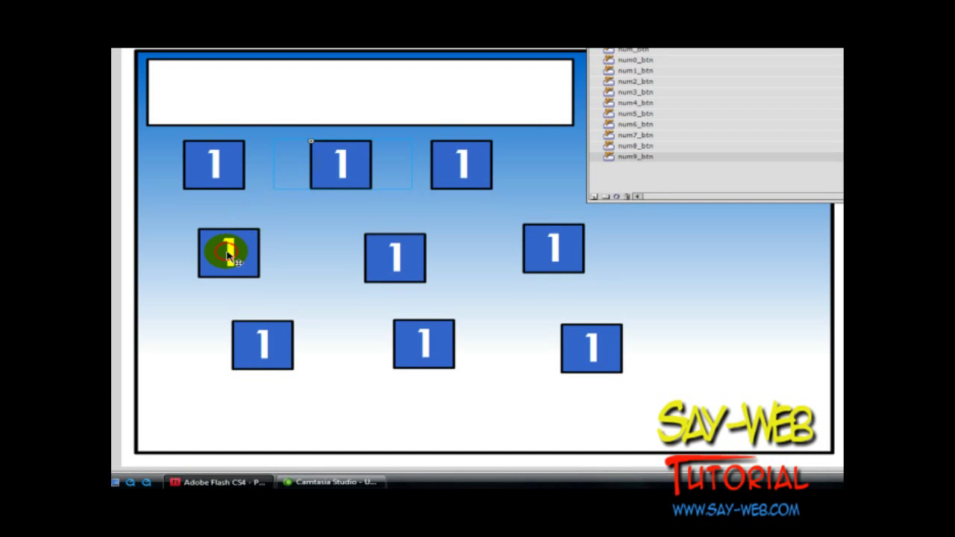
drag(224, 268, 213, 237)
drag(384, 248, 329, 227)
drag(537, 263, 463, 245)
drag(276, 340, 231, 309)
drag(425, 336, 345, 308)
drag(589, 349, 454, 309)
click(608, 327)
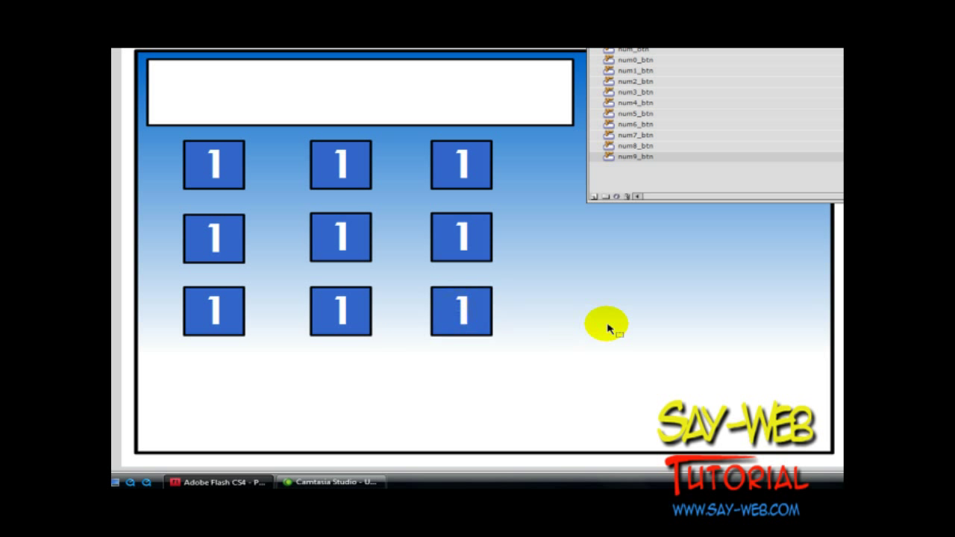
Edit num2_btn in place and change its number to 2 in the Up, Over and Down states.
double_click(345, 163)
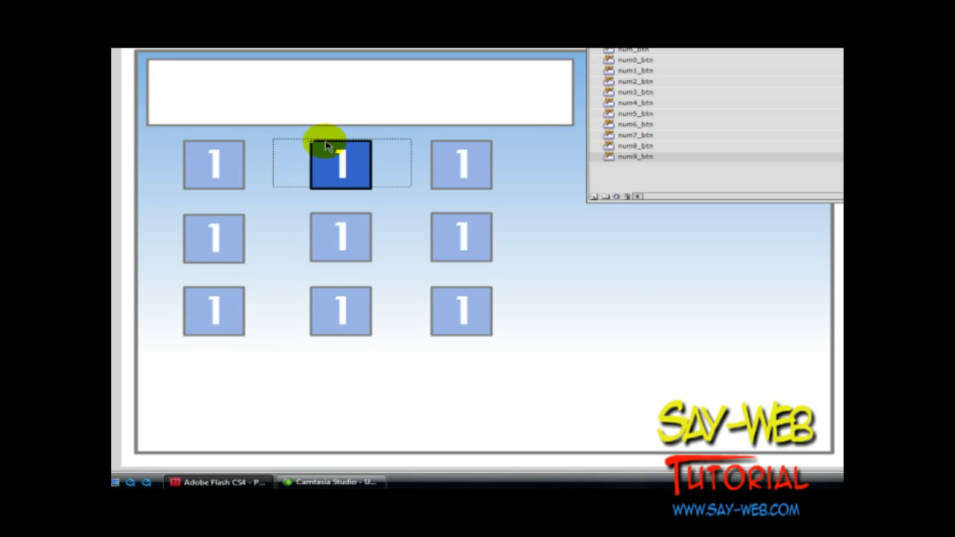
click(330, 184)
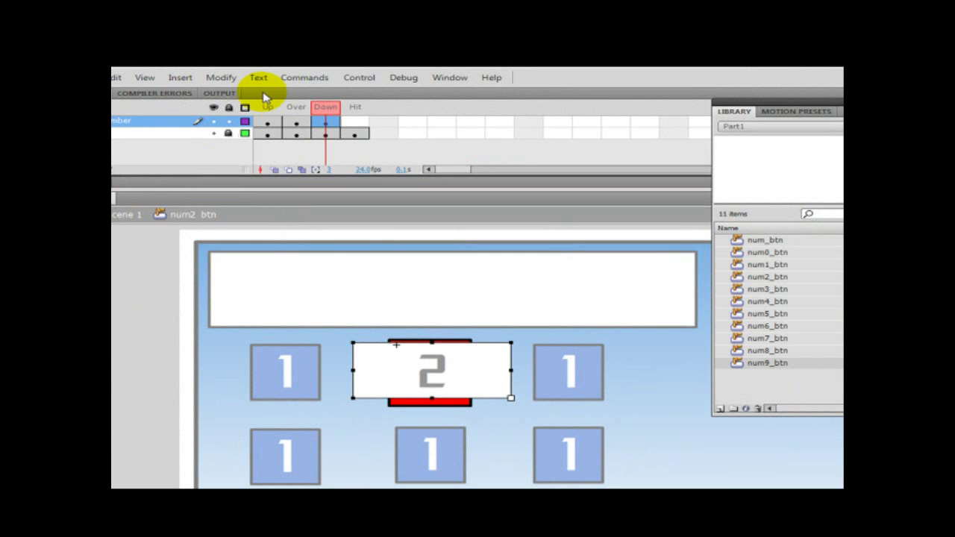
Test the movie, try the over and down states of the first-row buttons 2 and 1, and close the preview.
click(359, 78)
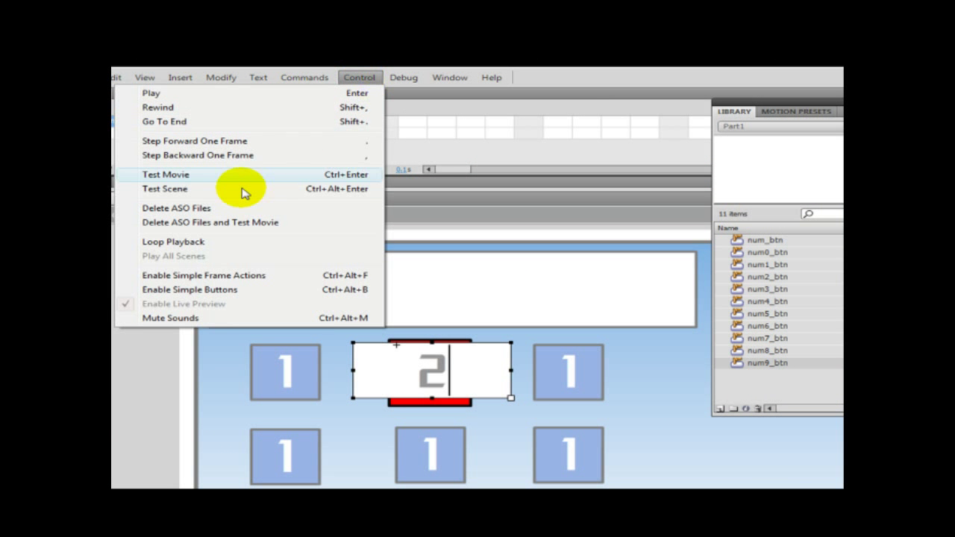
click(176, 176)
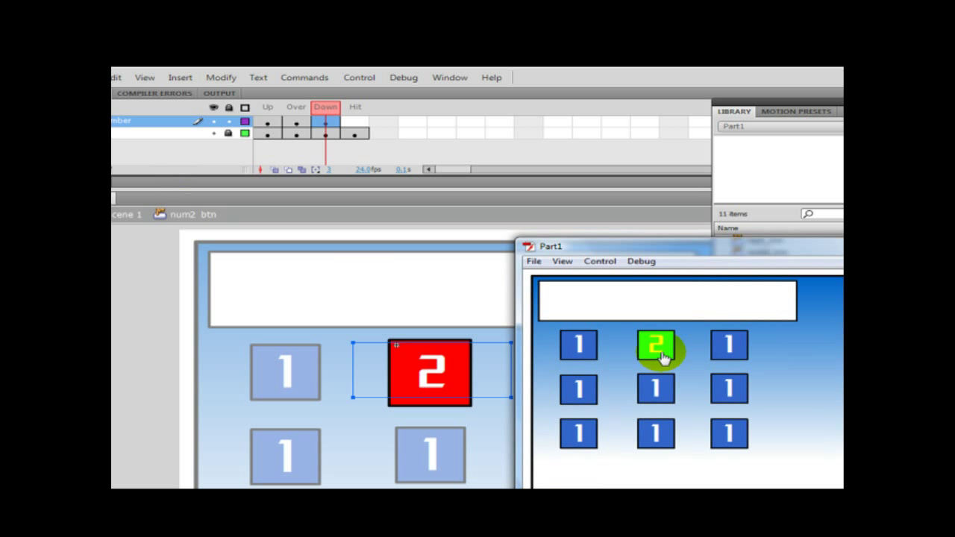
click(661, 355)
click(663, 362)
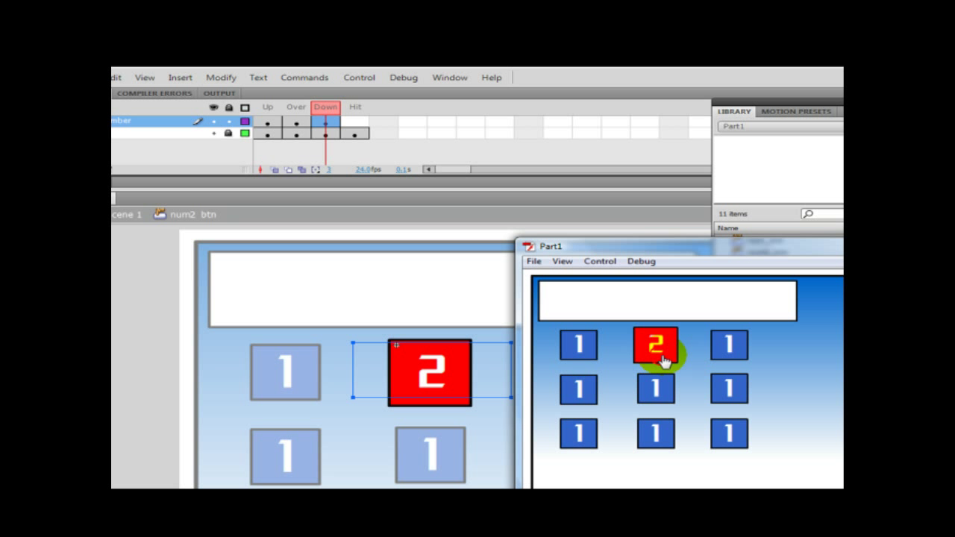
click(583, 356)
click(582, 356)
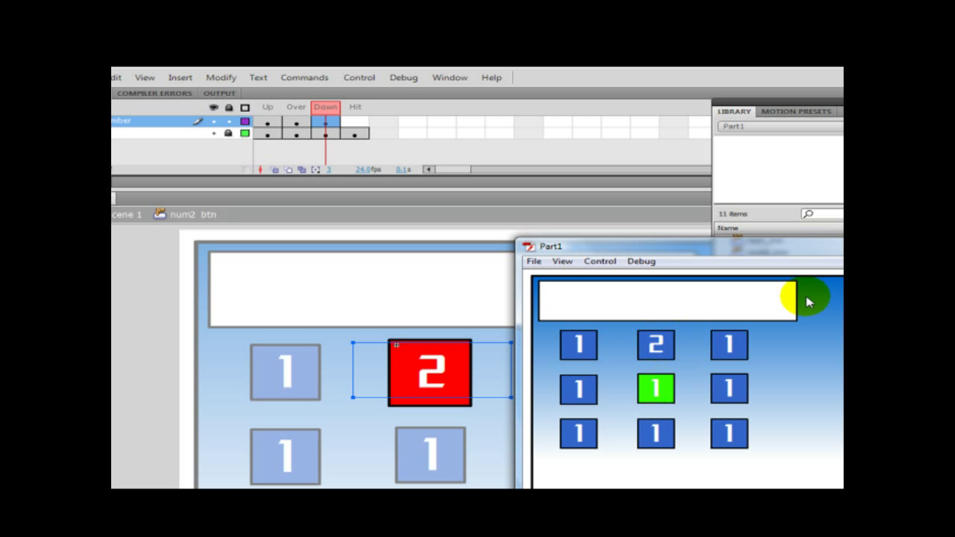
click(841, 245)
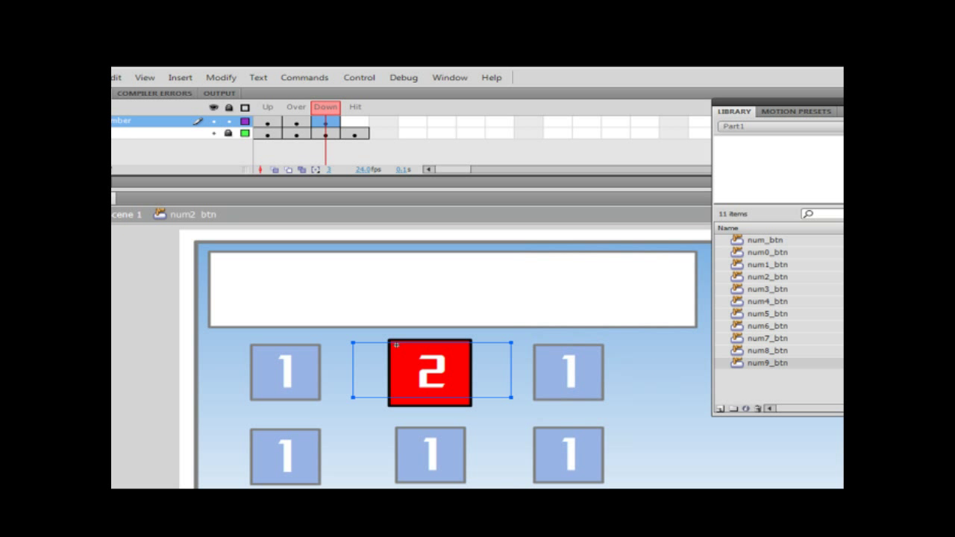
Hide the Library and open num3_btn for in-place editing, with its number layer unlocked and its lower layer locked.
key(ctrl+l)
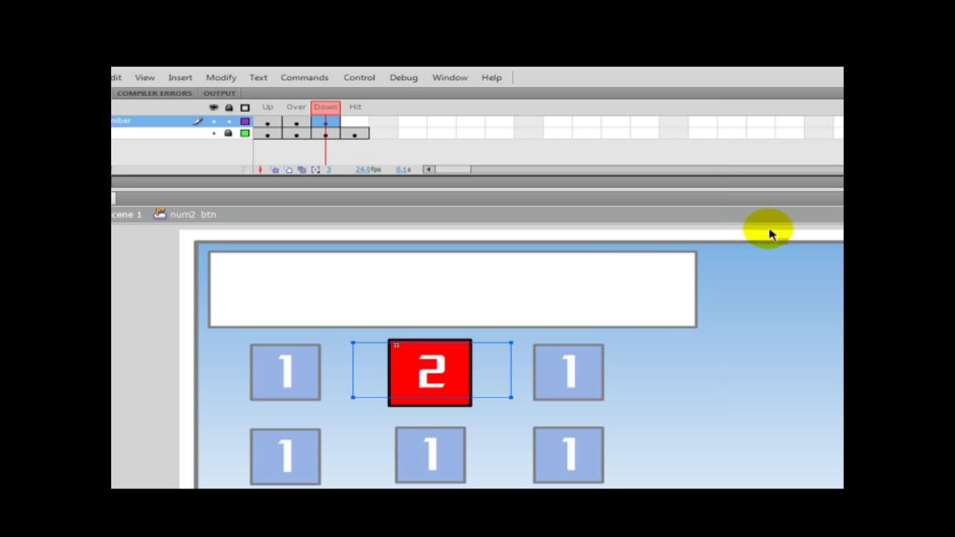
double_click(589, 373)
double_click(591, 369)
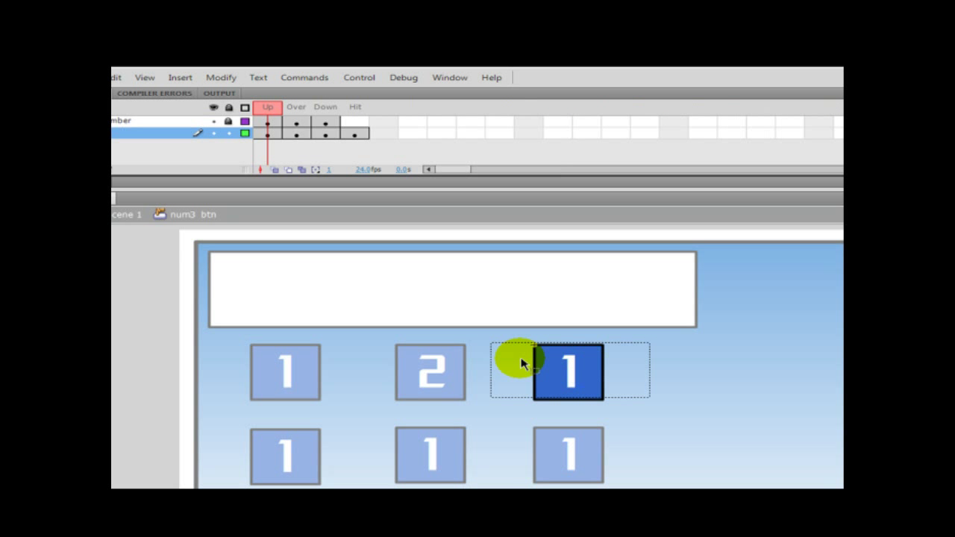
click(266, 123)
click(229, 133)
click(229, 121)
Change the number on num3_btn to 3 in the Up, Over and Down states and return to Scene 1.
click(564, 372)
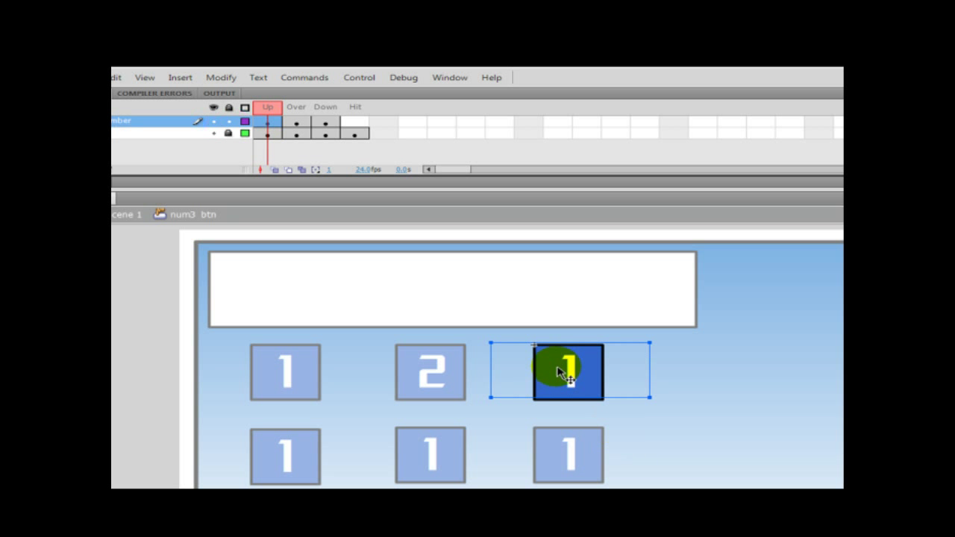
double_click(564, 372)
drag(558, 366, 577, 370)
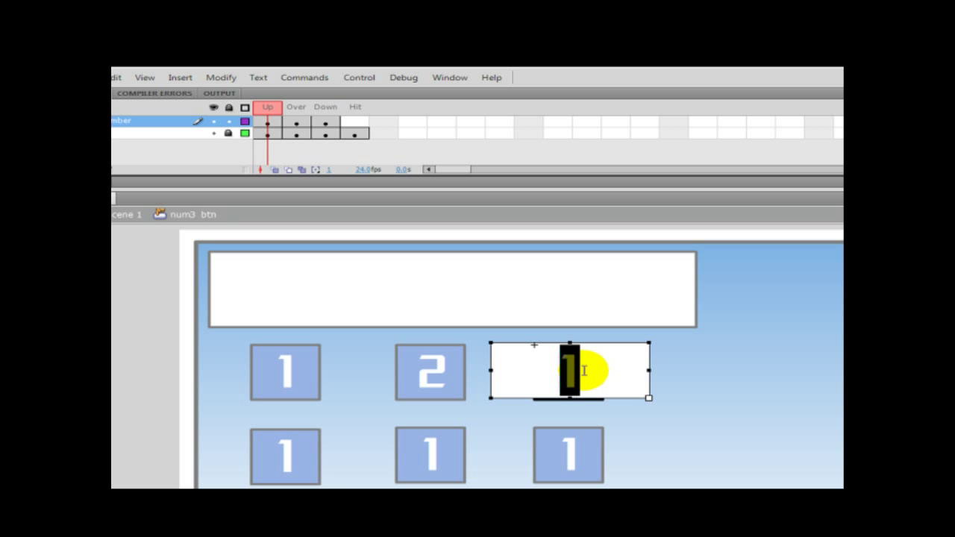
text(3)
click(297, 125)
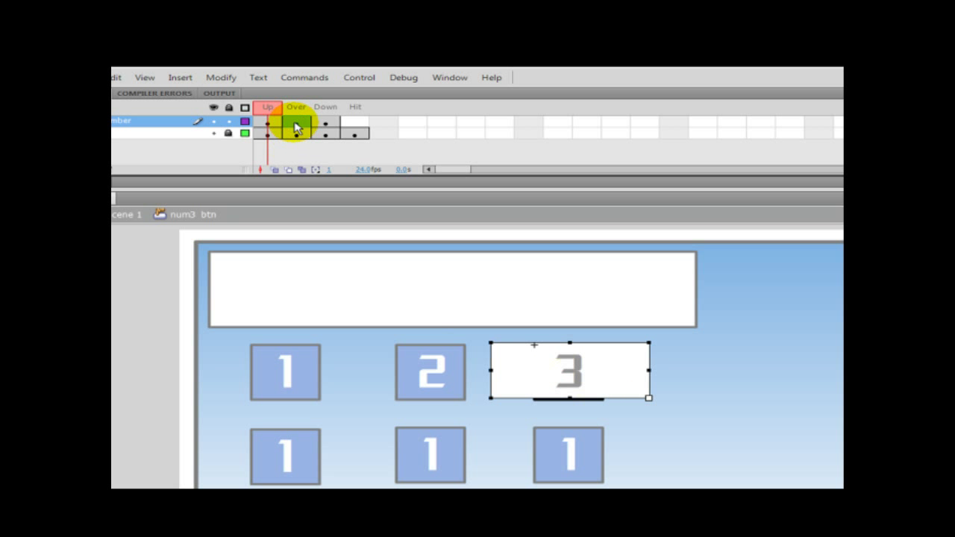
drag(562, 371, 577, 371)
text(3)
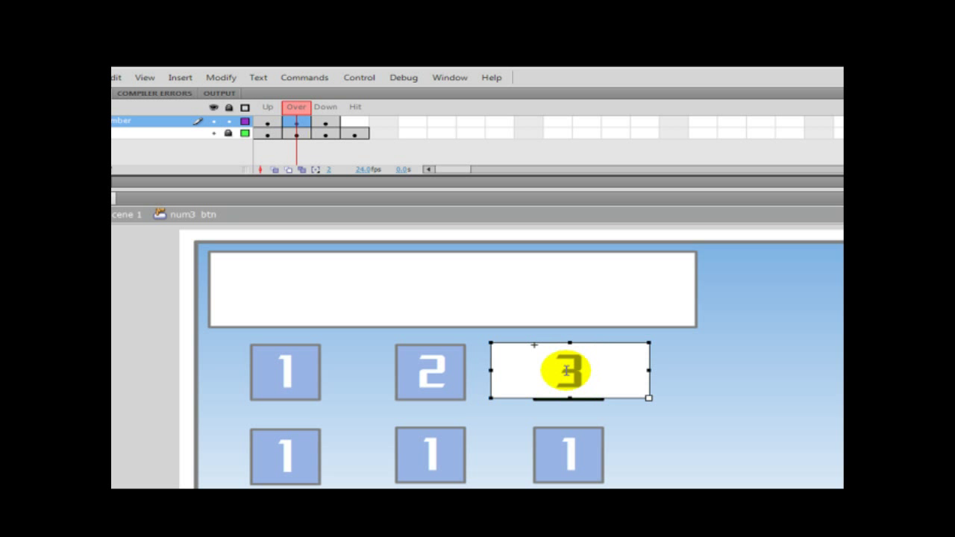
click(326, 124)
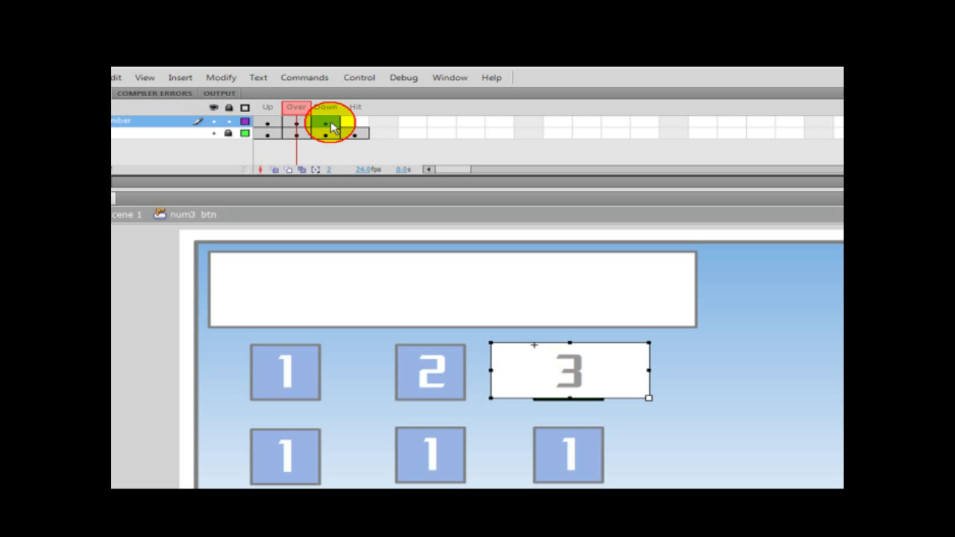
double_click(570, 371)
text(3)
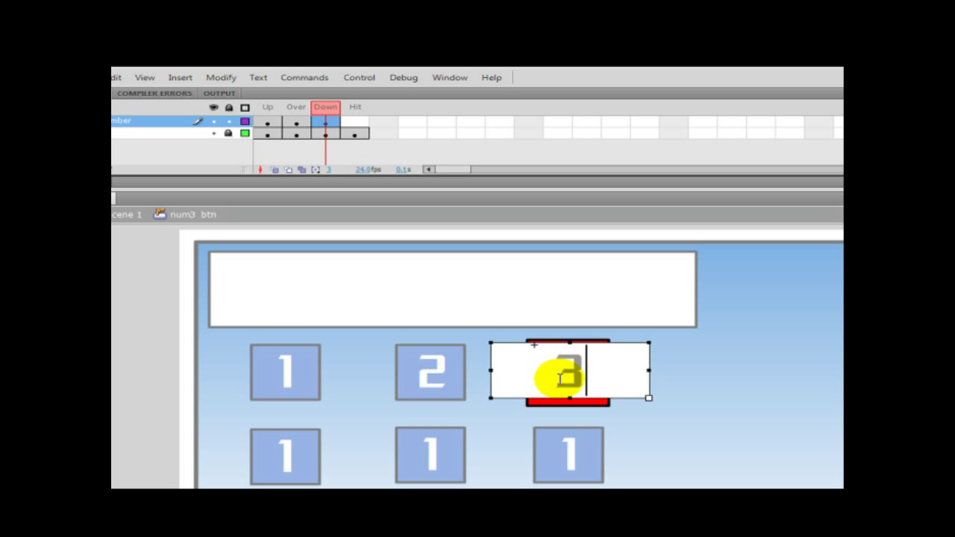
click(118, 215)
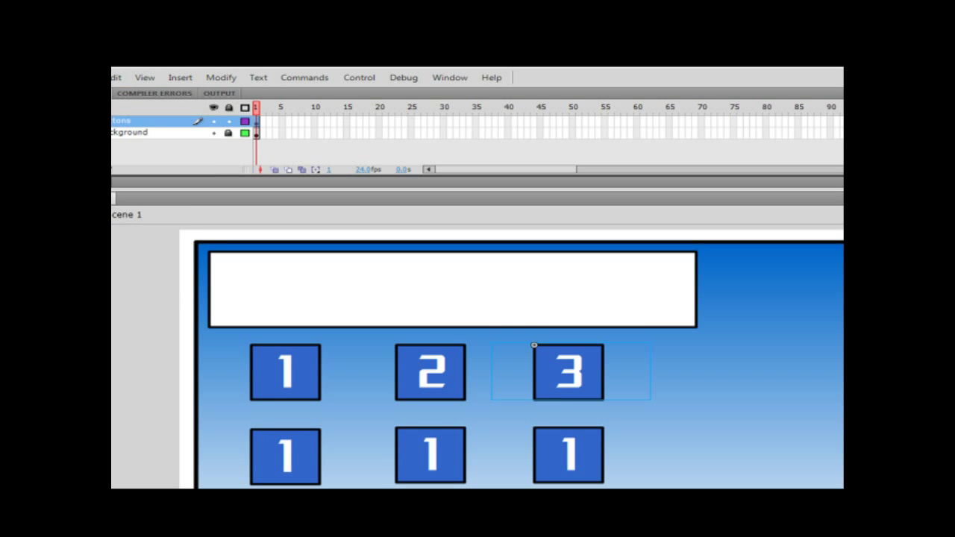
Change the number on num4_btn to 4 in its Up, Over and Down states and return to Scene 1.
double_click(288, 456)
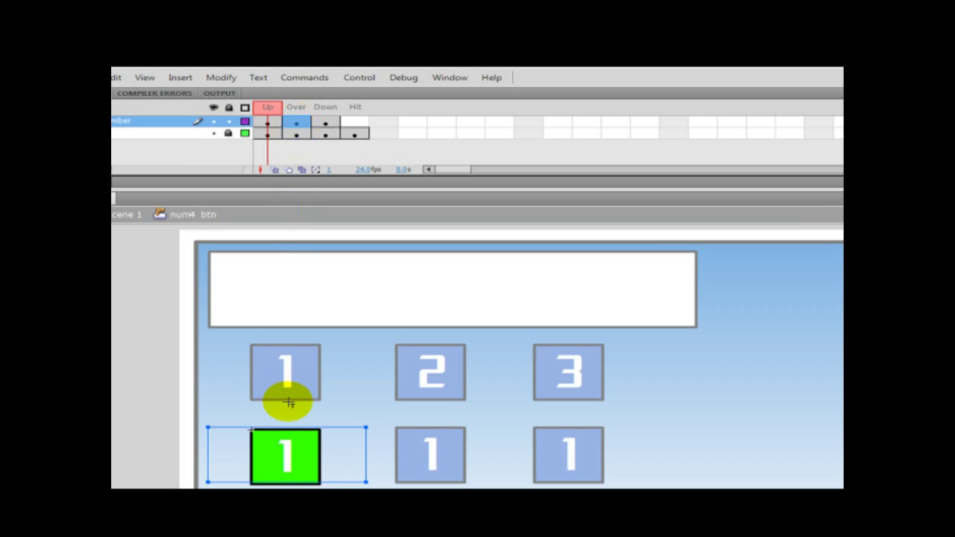
click(296, 439)
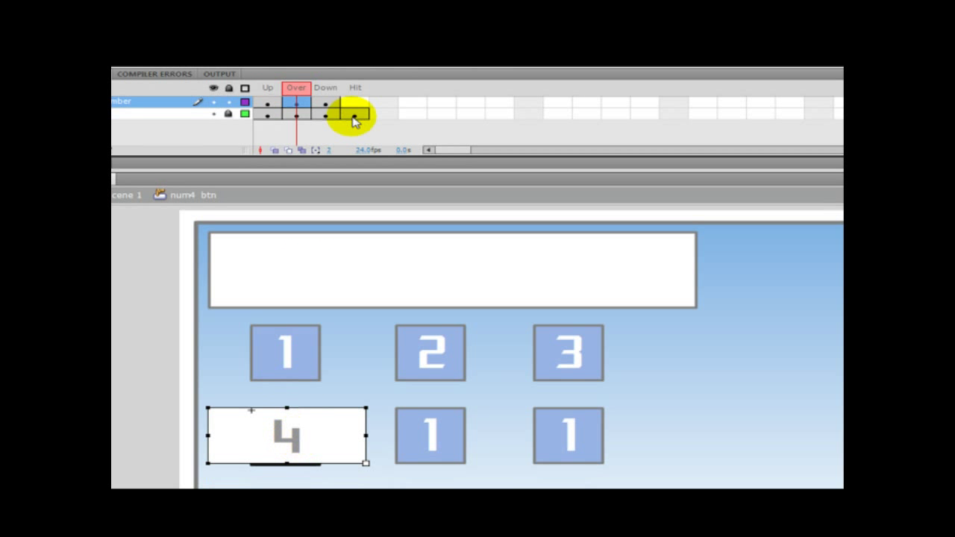
click(325, 102)
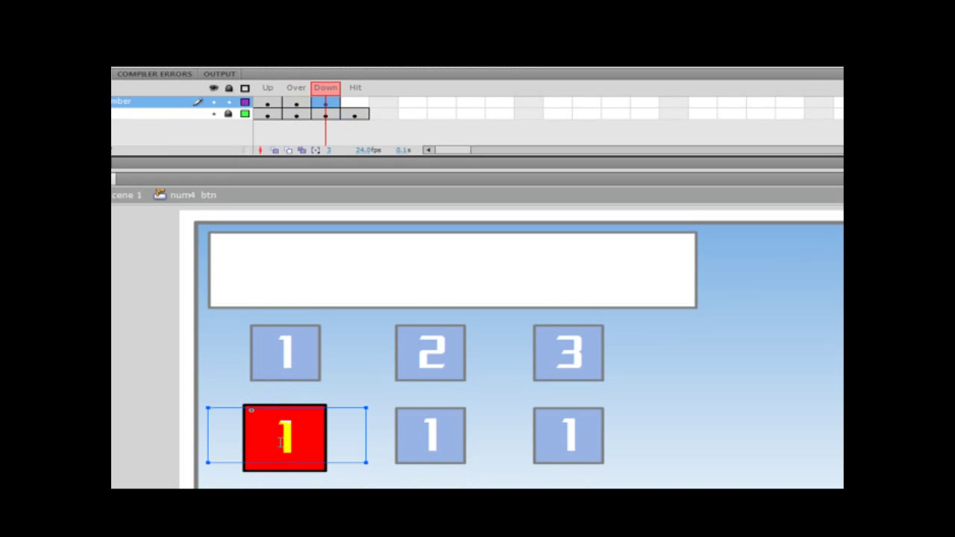
double_click(298, 444)
text(4)
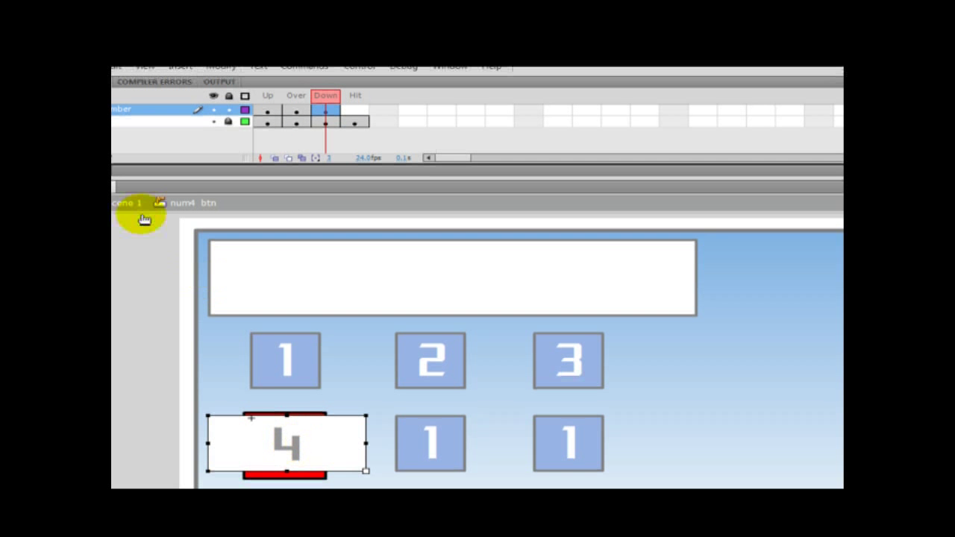
click(114, 196)
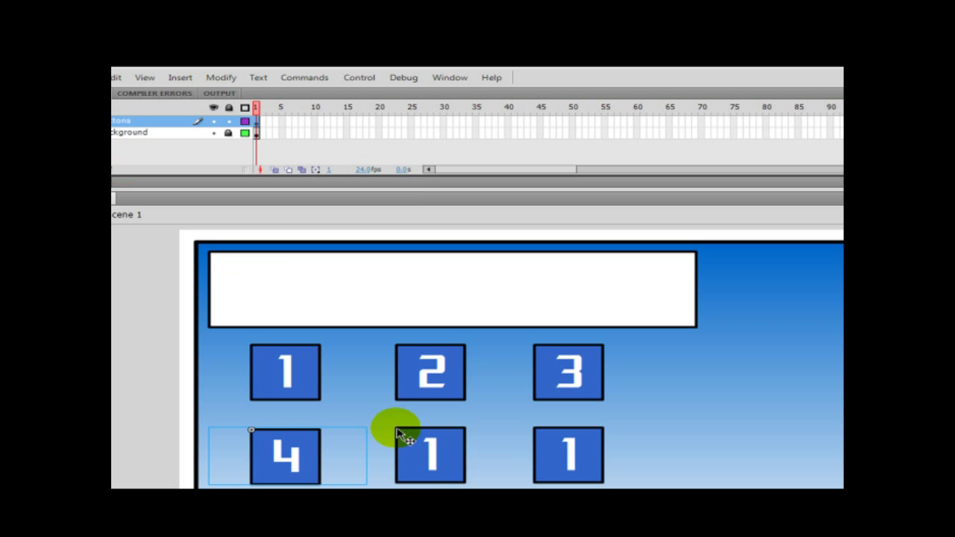
Open num5_btn for in-place editing, lock its BG layer, unlock the Number layer and change the Up-state digit to 5.
double_click(433, 454)
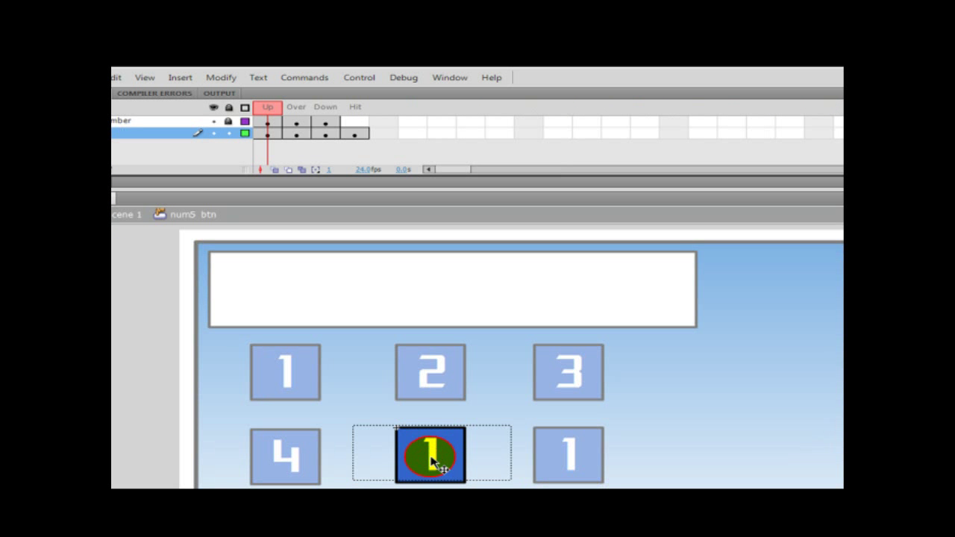
click(428, 463)
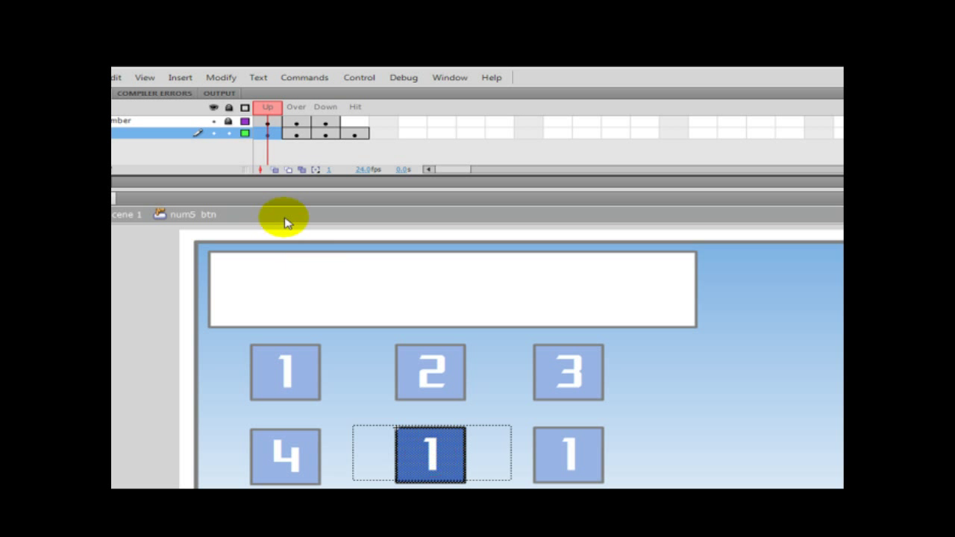
click(228, 133)
click(228, 121)
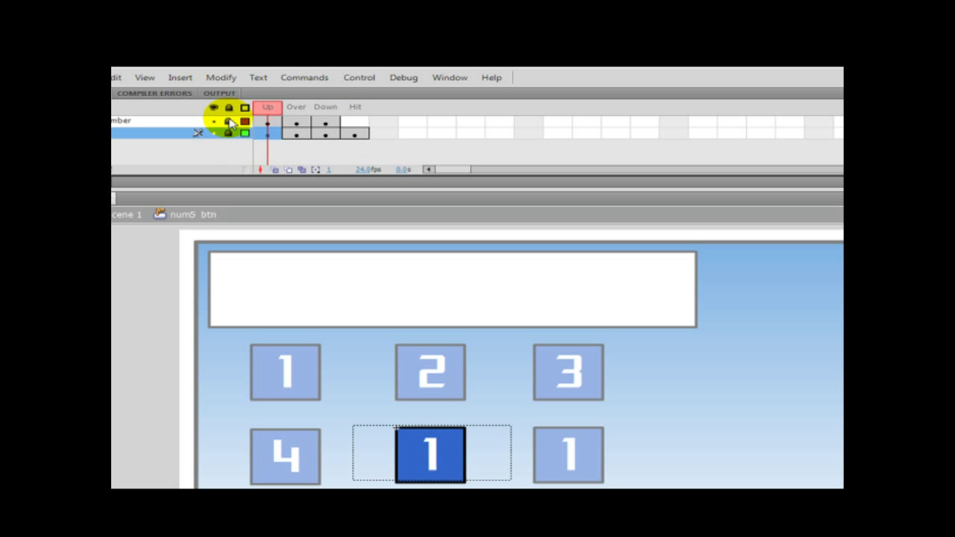
double_click(430, 464)
drag(425, 457, 437, 455)
text(5)
Change the digit on num5_btn to 5 in the Over and Down states and return to Scene 1.
click(295, 120)
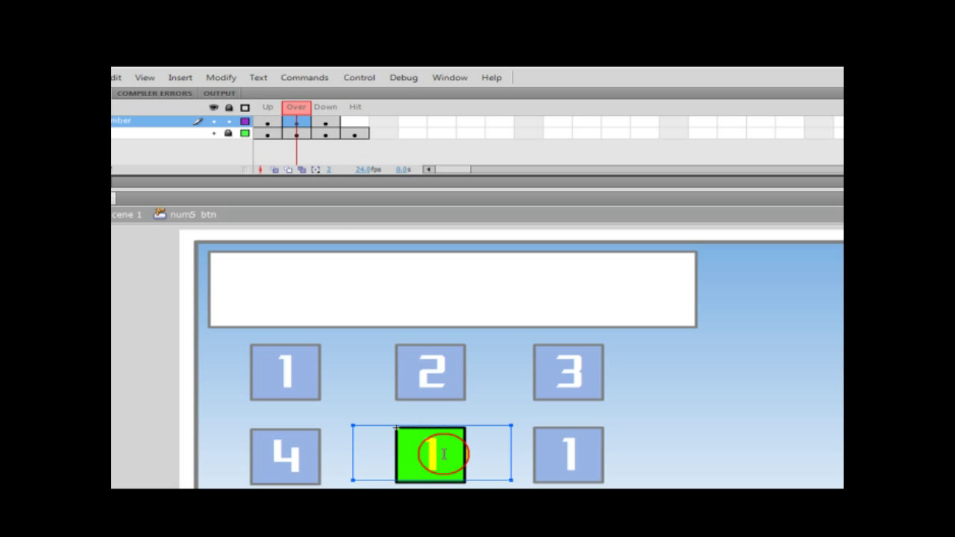
double_click(444, 453)
text(5)
click(328, 121)
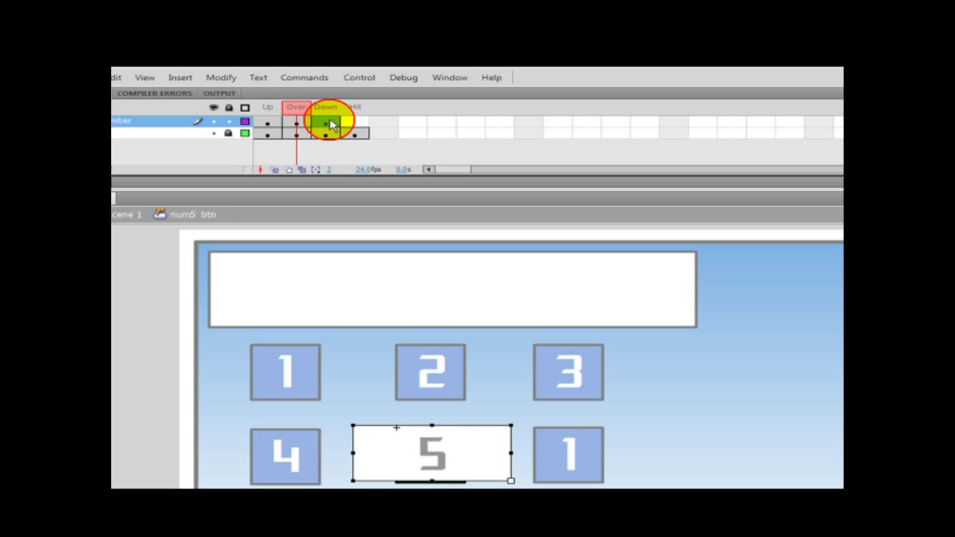
double_click(446, 455)
text(5)
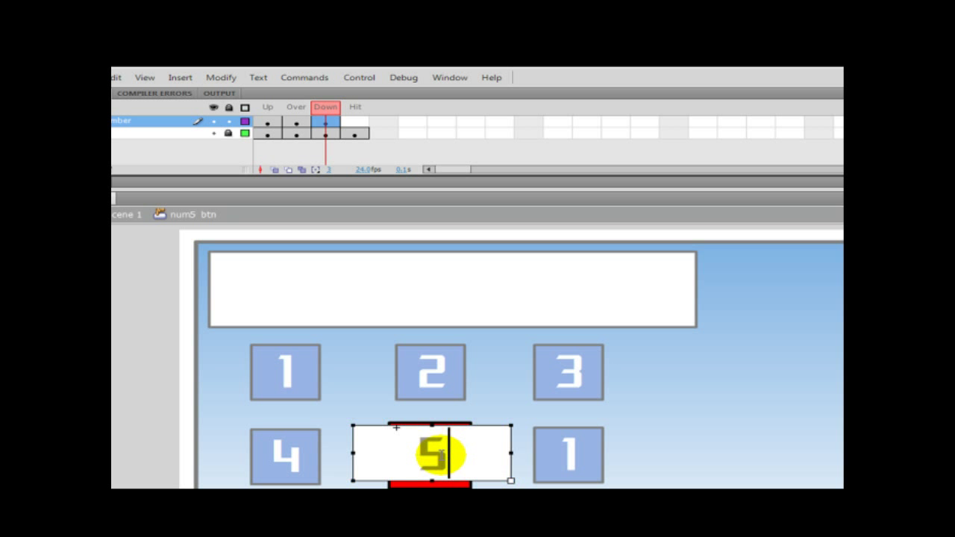
key(Escape)
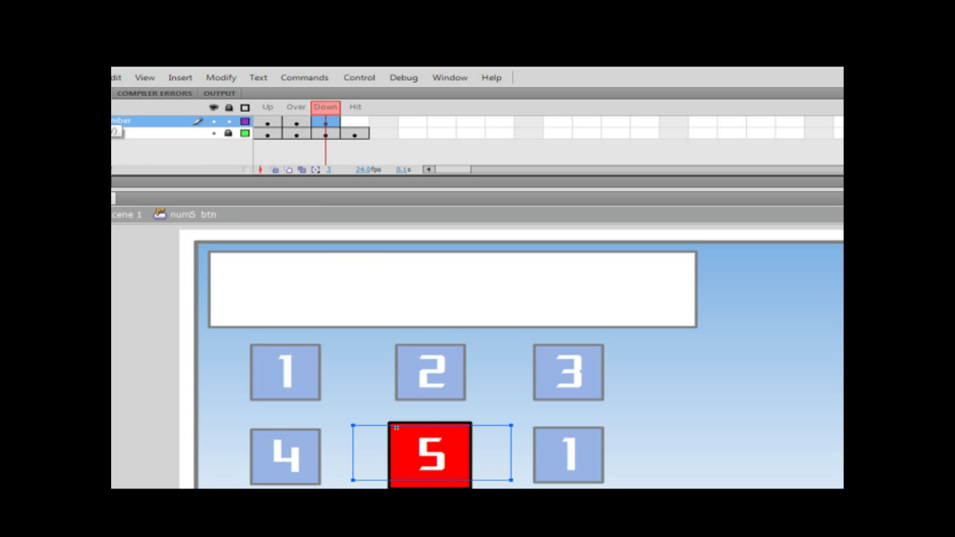
click(115, 216)
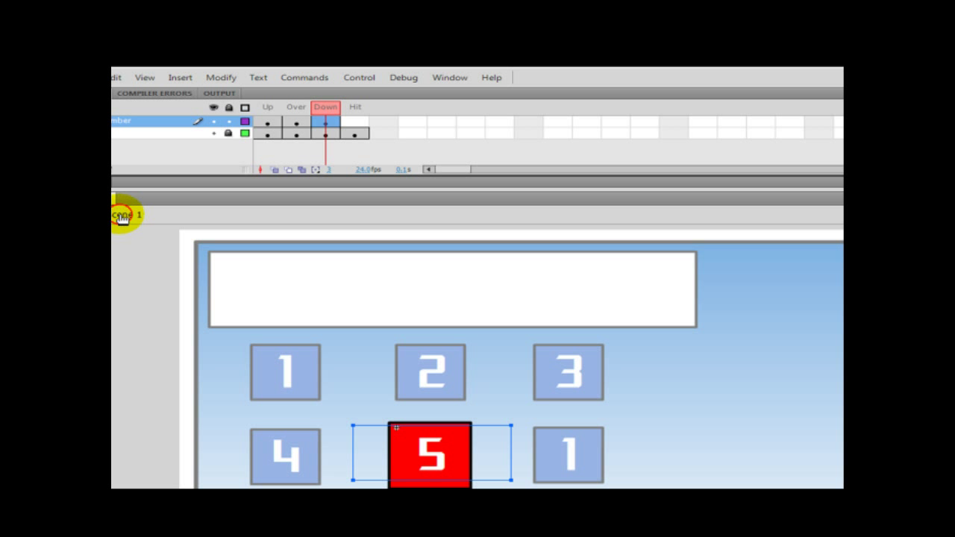
click(135, 294)
Open num6_btn for in-place editing with only its Number layer unlocked and change the Up-state digit to 6.
click(584, 462)
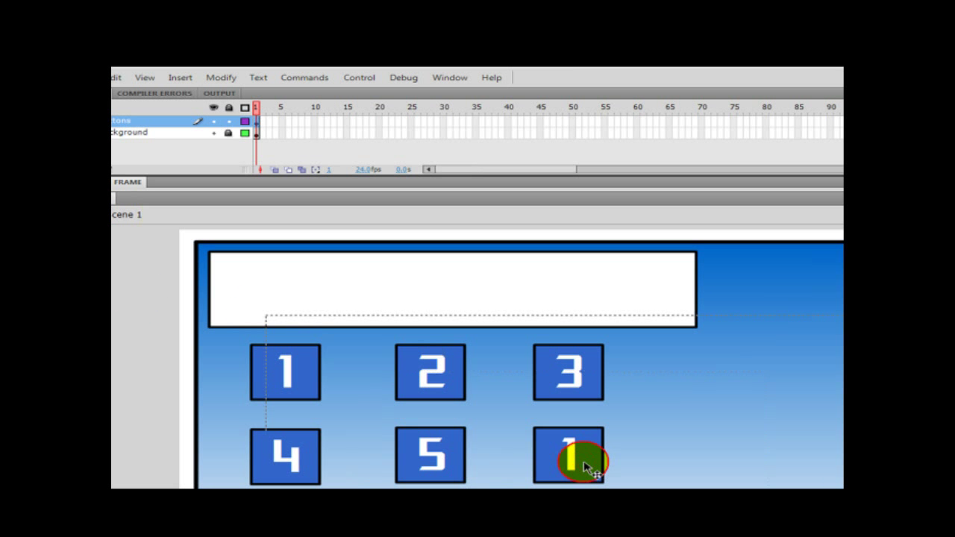
double_click(584, 467)
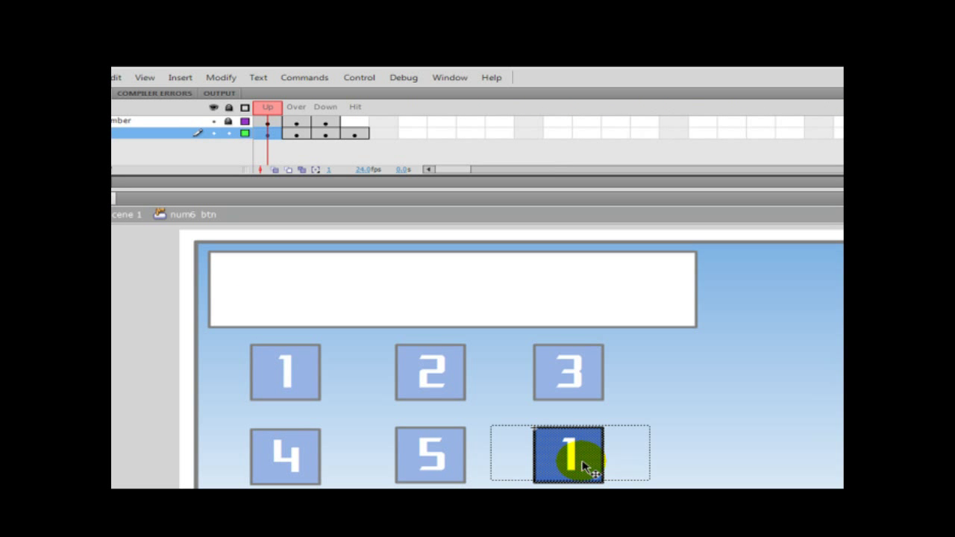
click(228, 134)
click(228, 120)
double_click(568, 453)
drag(559, 453, 579, 453)
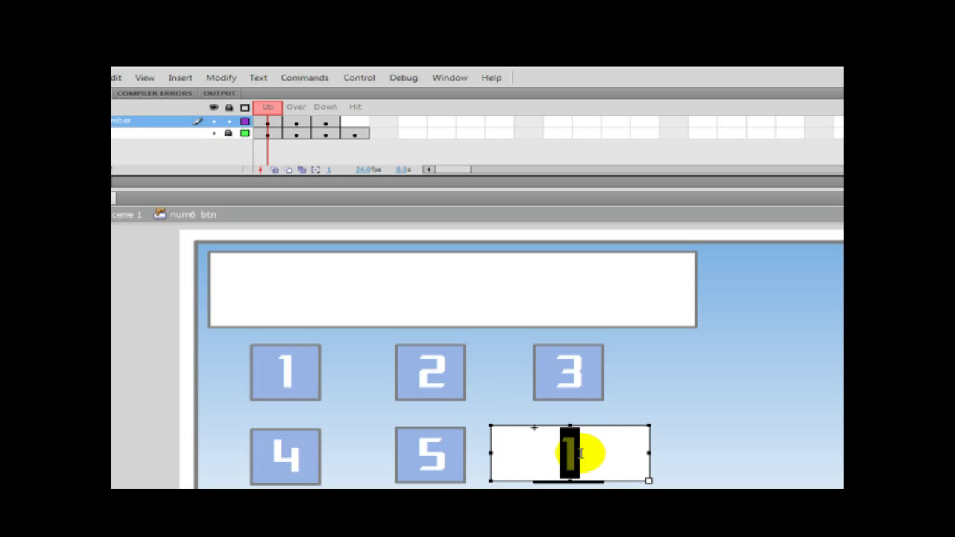
text(6)
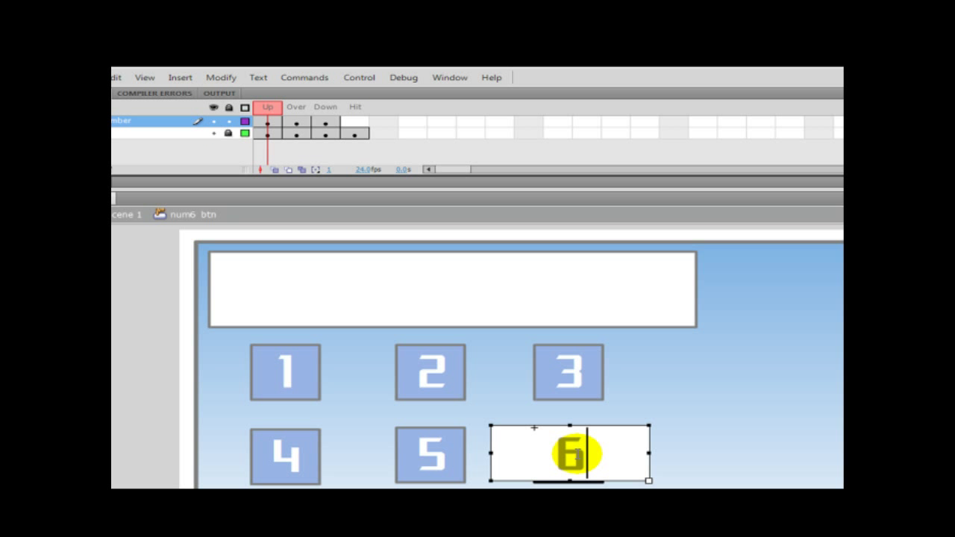
Change the digit on num6_btn to 6 in the Over and Down states and return to Scene 1.
click(296, 123)
double_click(568, 455)
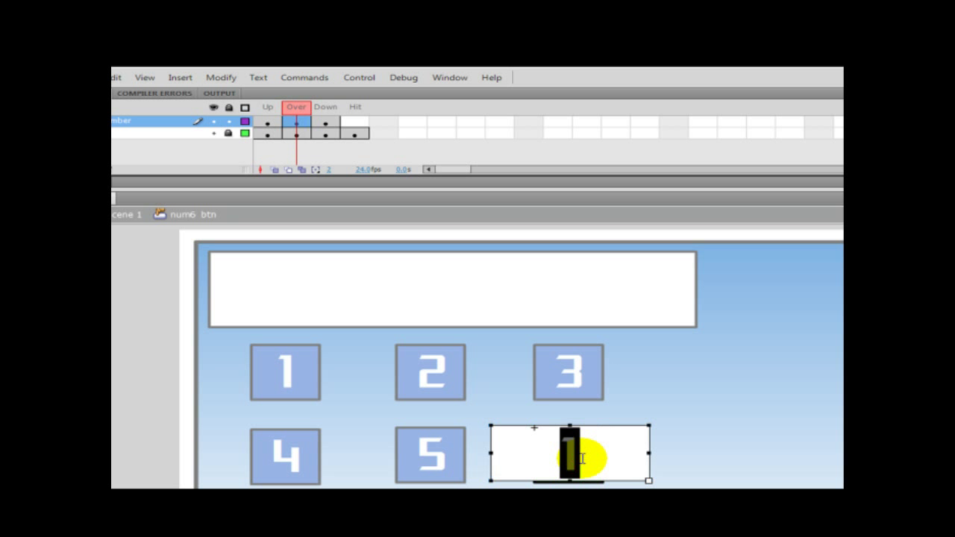
text(6)
click(328, 136)
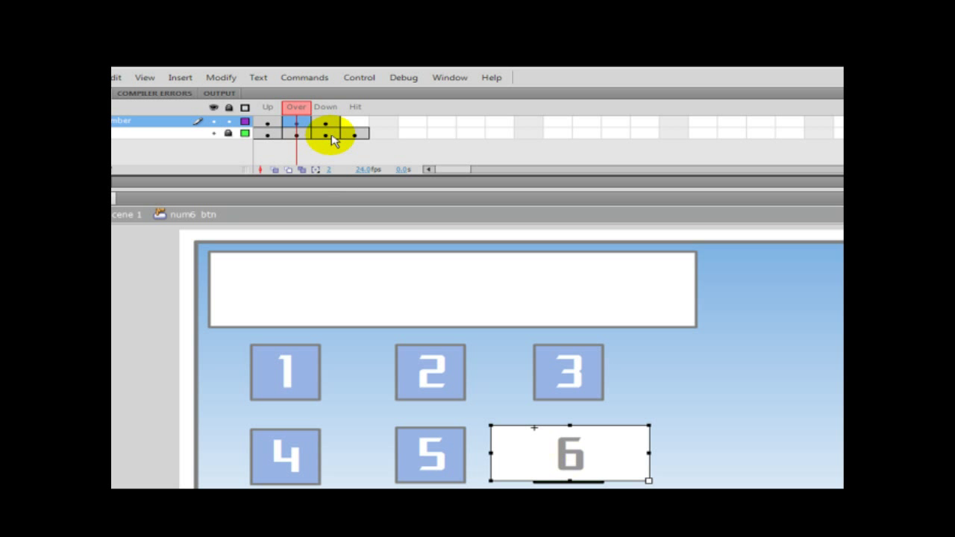
double_click(571, 453)
text(6)
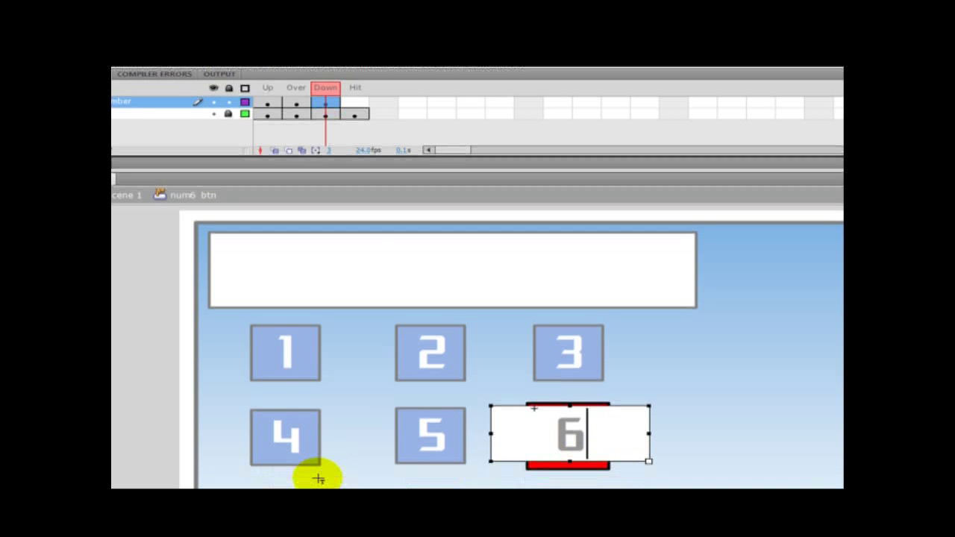
click(117, 215)
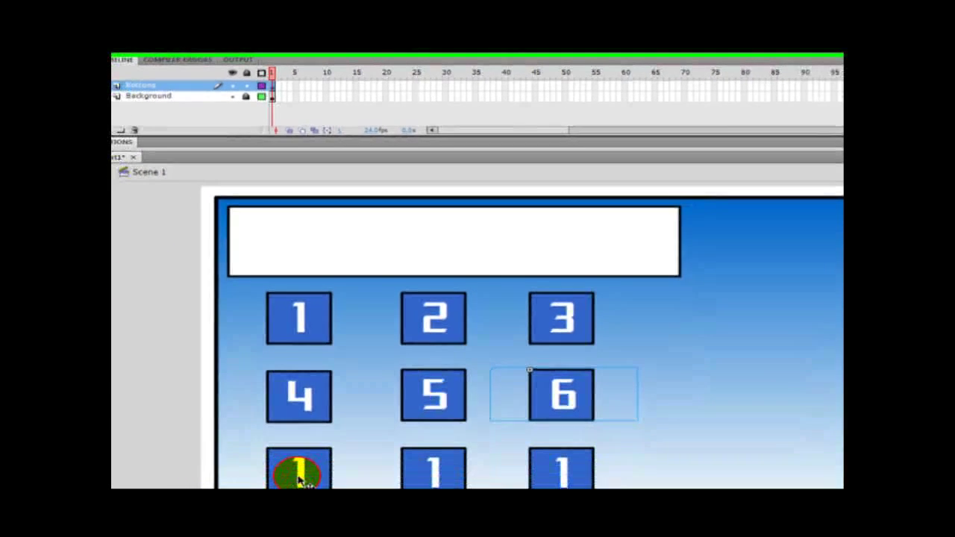
Open num7_btn for in-place editing with its BG layer locked and change the Up-state digit to 7.
click(308, 440)
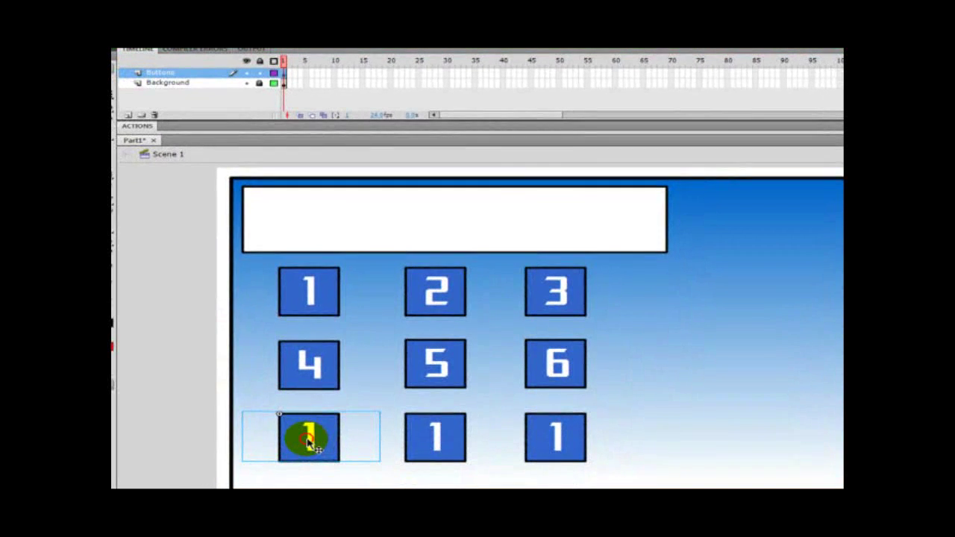
double_click(309, 442)
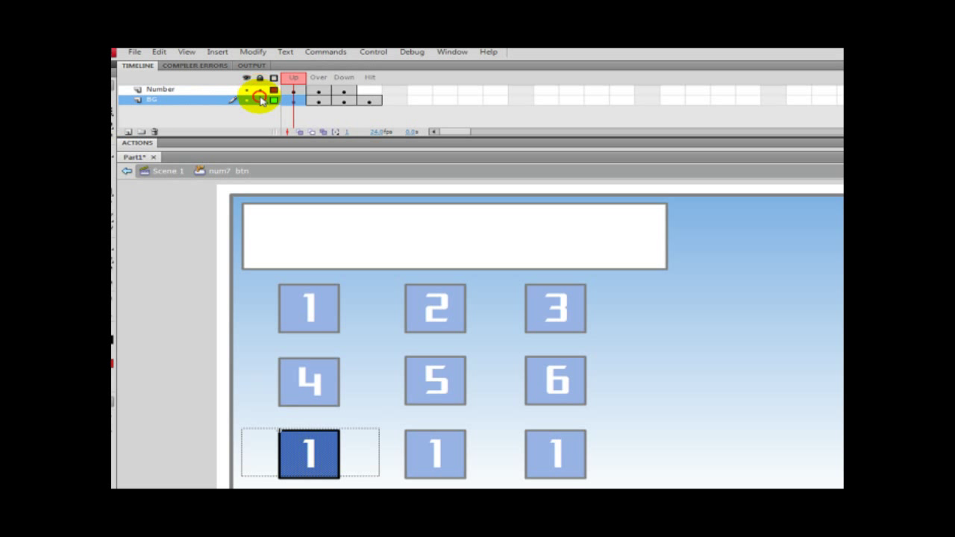
click(259, 99)
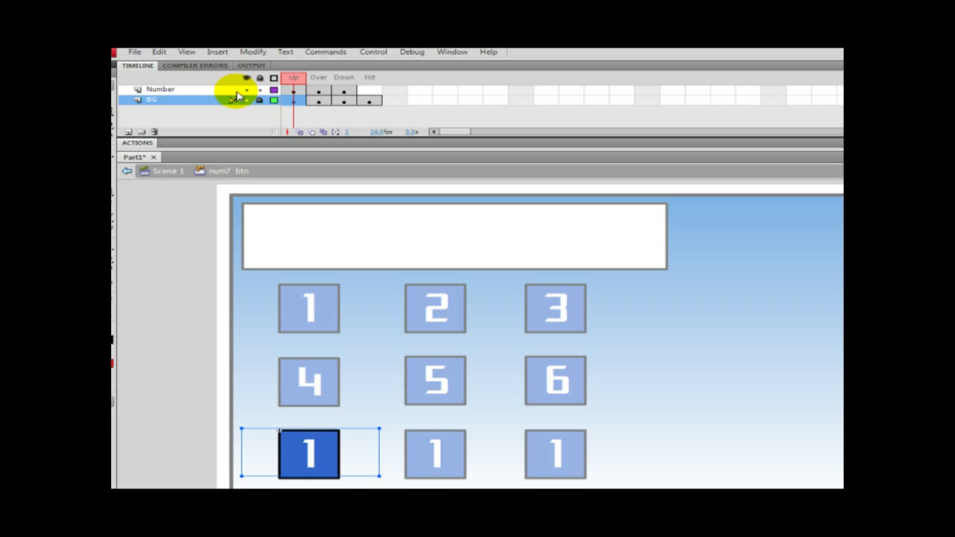
click(309, 454)
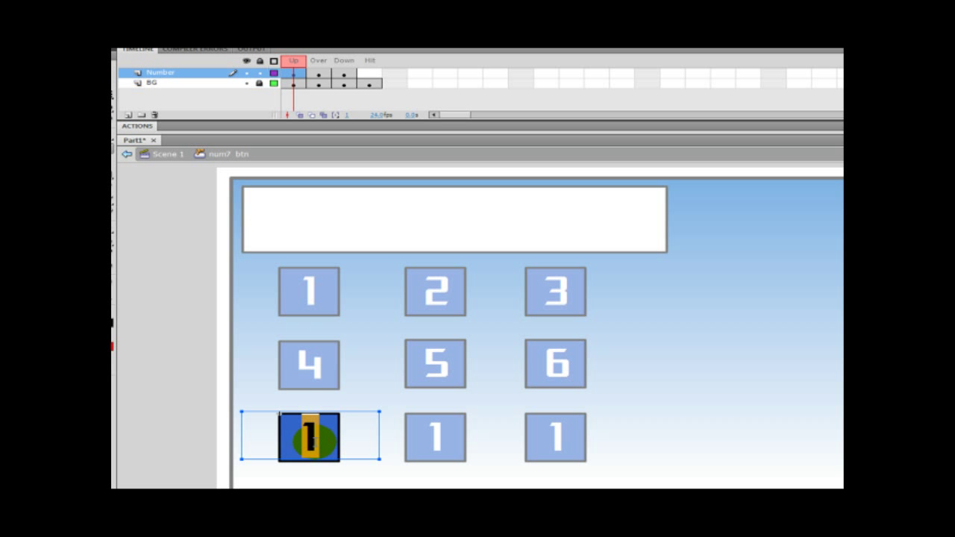
text(7)
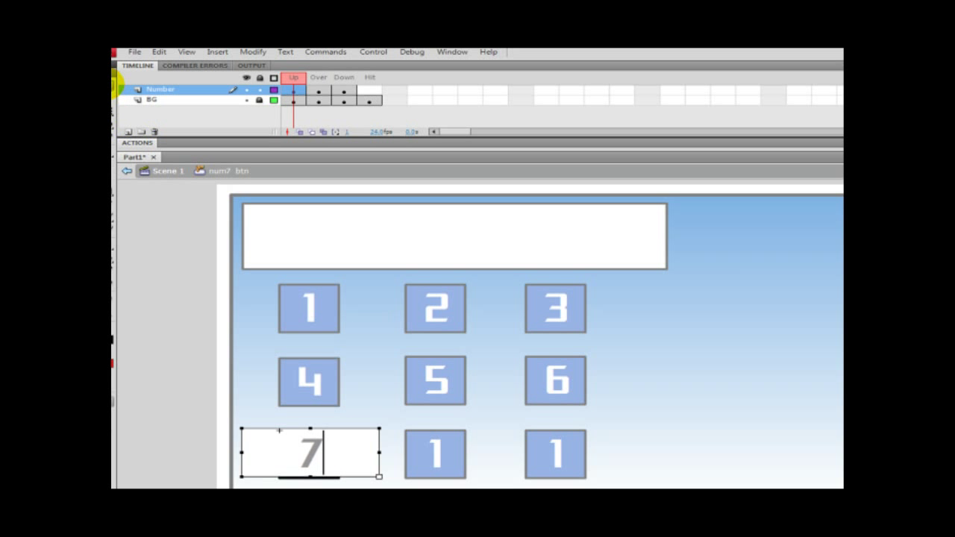
click(114, 85)
Change the digit on num7_btn to 7 in the Over and Down states and return to Scene 1.
click(318, 91)
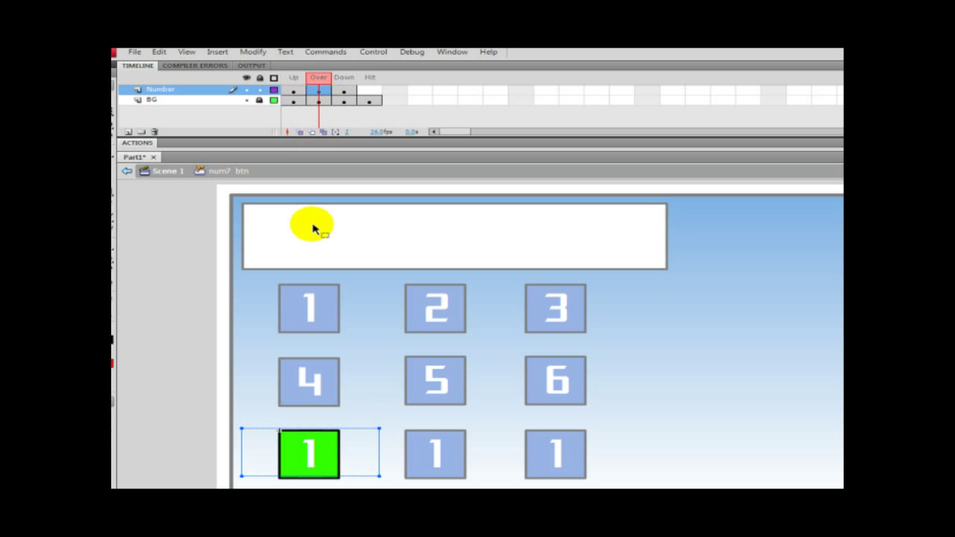
double_click(310, 438)
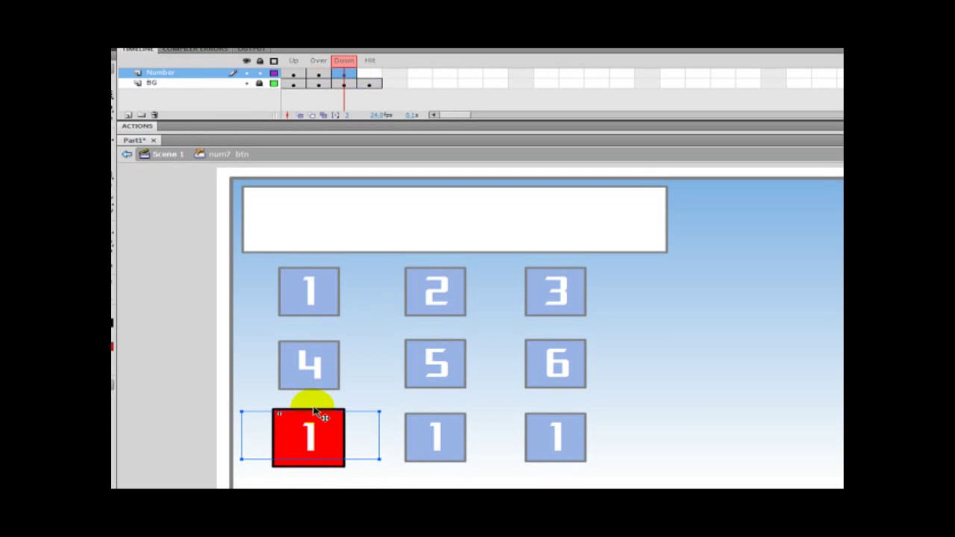
double_click(310, 434)
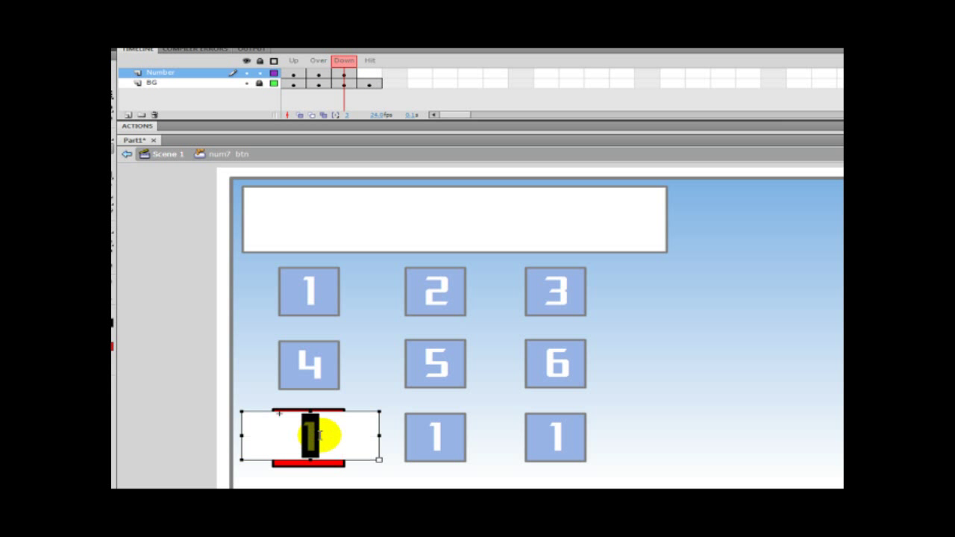
text(7)
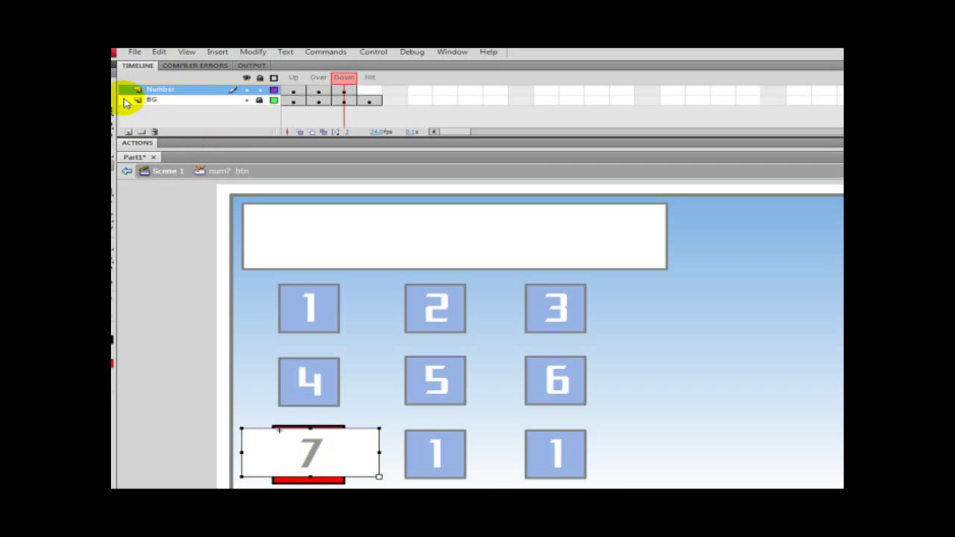
key(Escape)
click(168, 171)
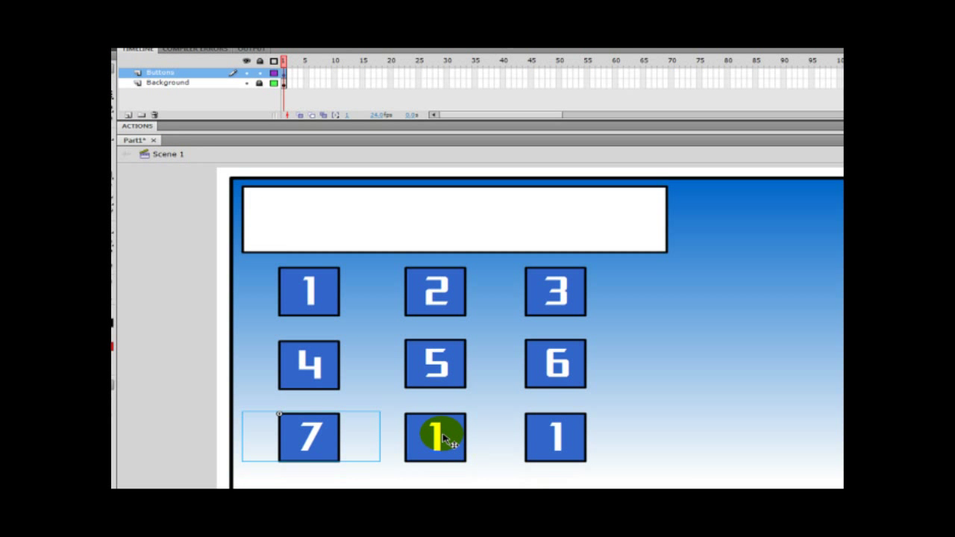
Open num8_btn for in-place editing with only its Number layer unlocked and change the Up-state digit to 8.
double_click(445, 438)
click(262, 84)
click(257, 90)
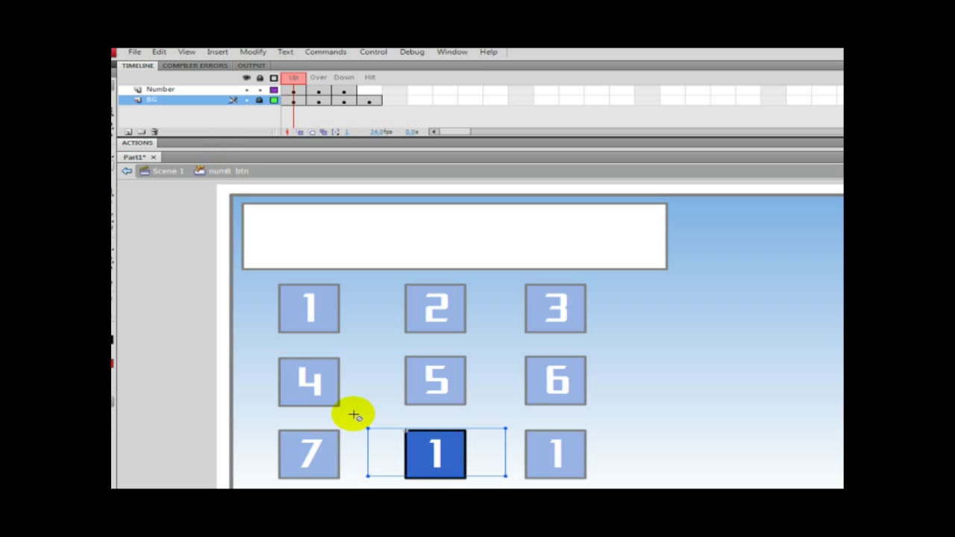
double_click(439, 457)
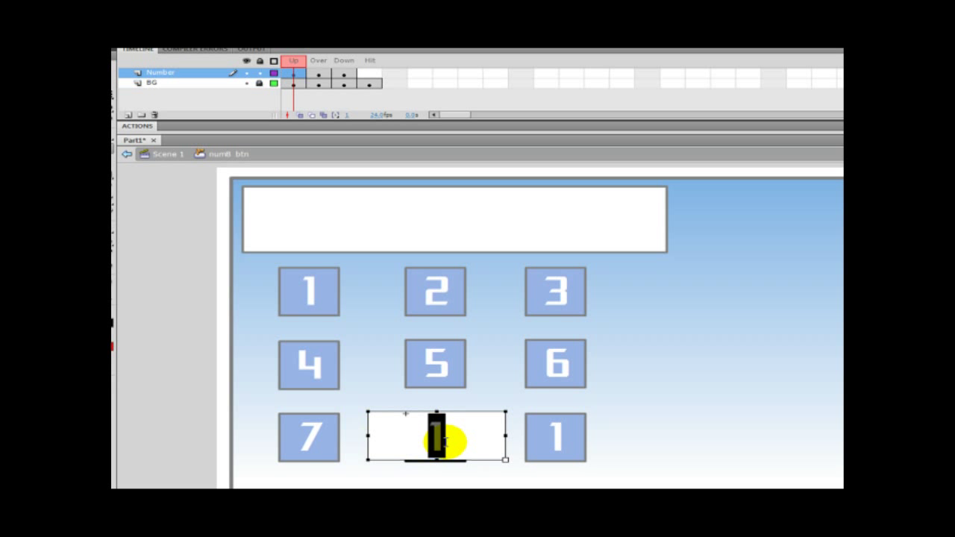
text(8)
key(Escape)
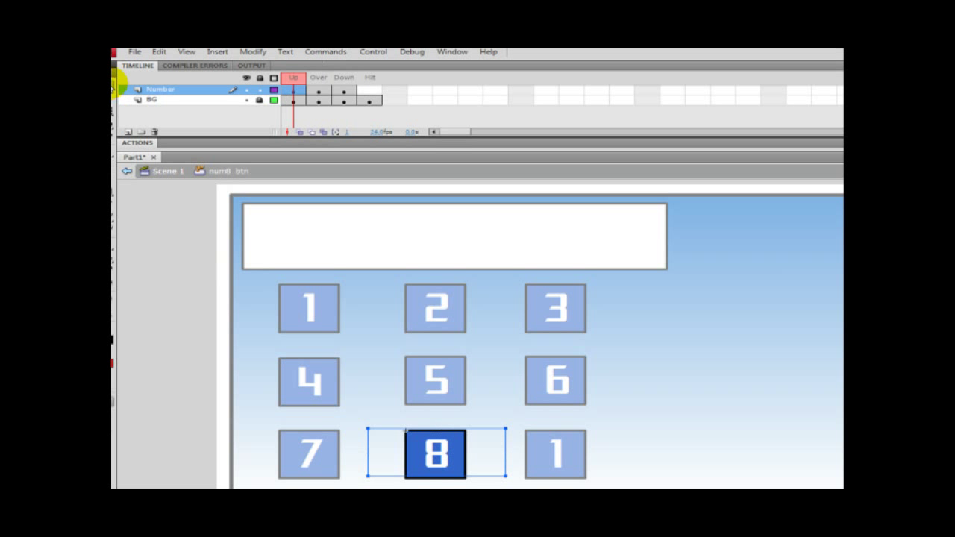
Change the digit on num8_btn to 8 in the Over and Down states and return to Scene 1.
click(319, 86)
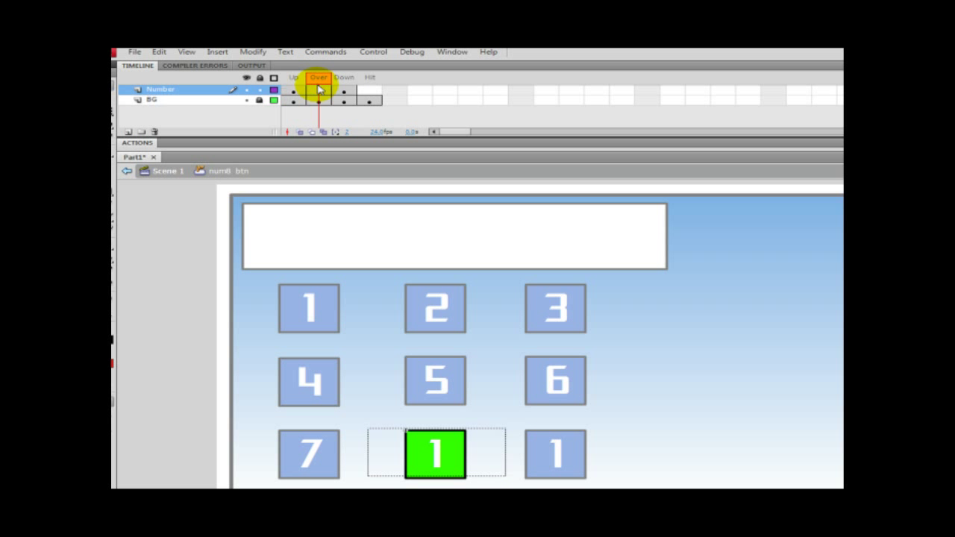
double_click(437, 449)
text(8)
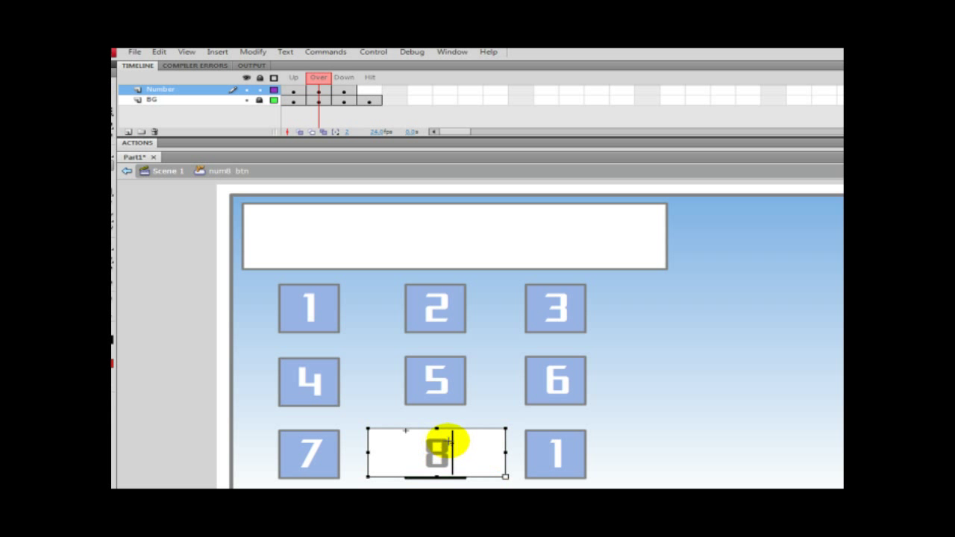
click(344, 89)
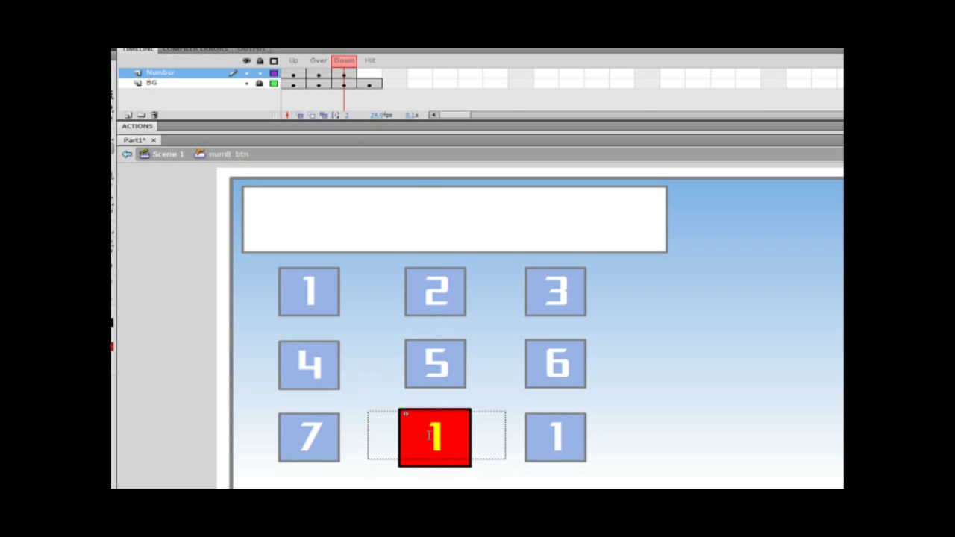
double_click(447, 437)
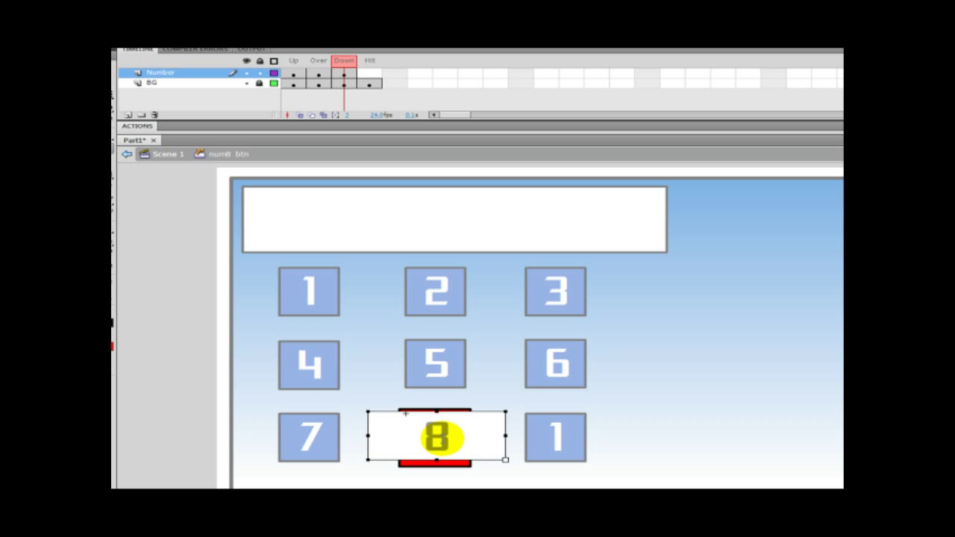
click(115, 66)
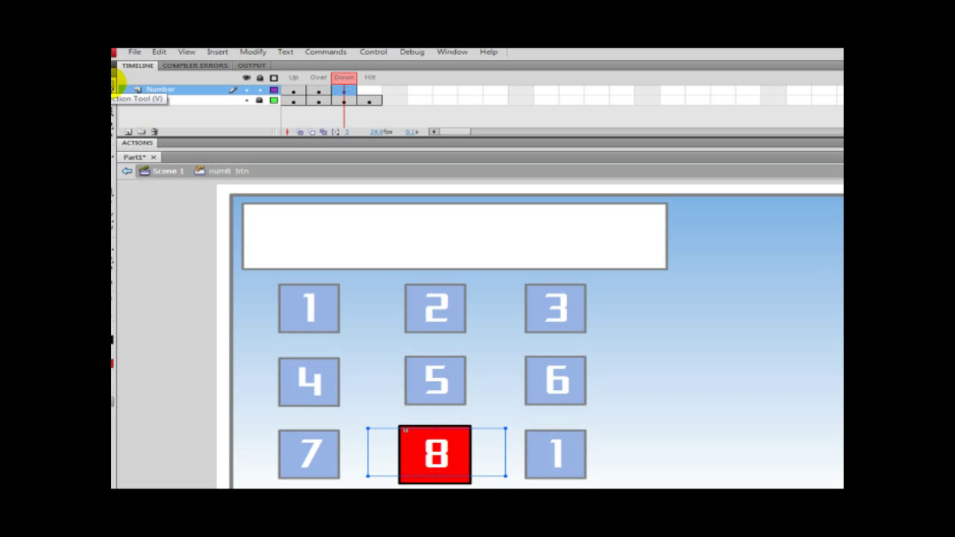
Open num9_btn for in-place editing with only its Number layer unlocked and change the Up-state digit to 9.
double_click(547, 448)
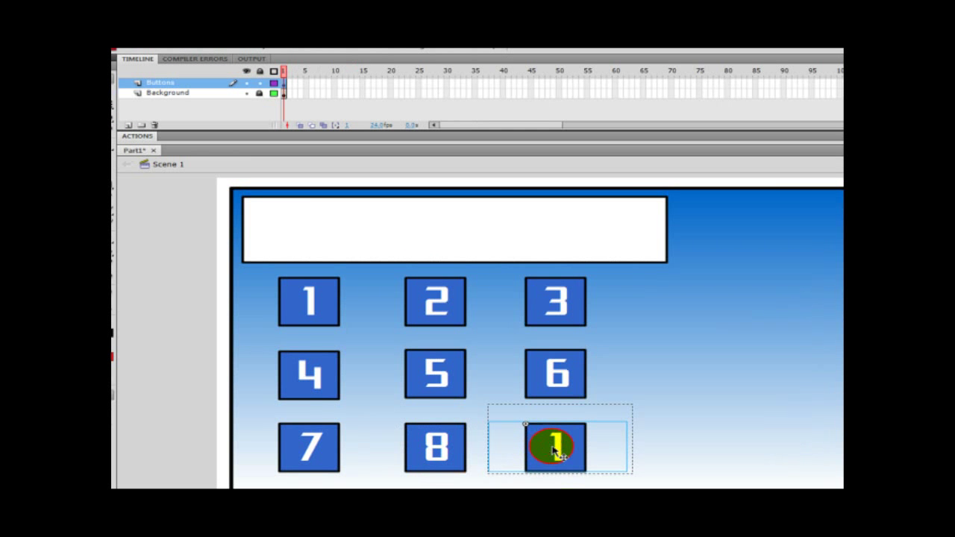
double_click(556, 450)
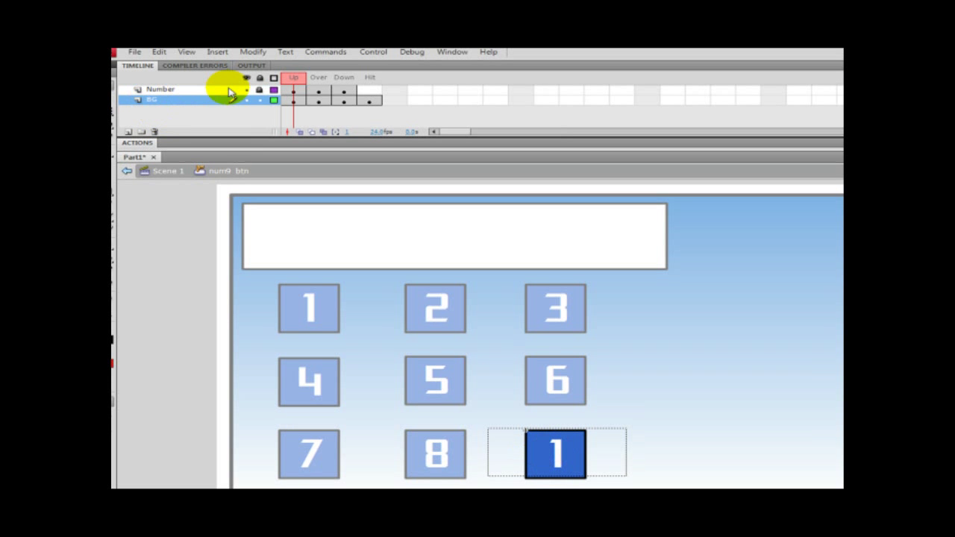
click(260, 93)
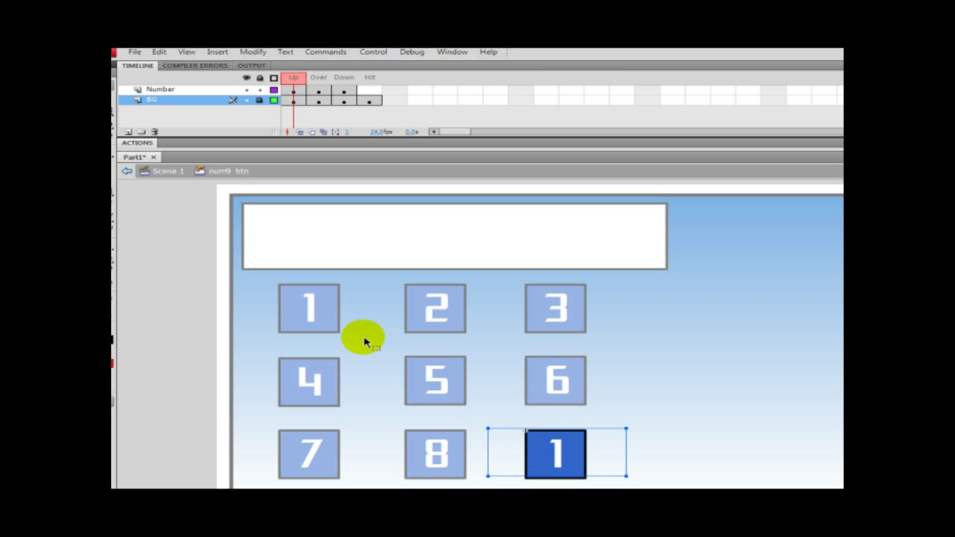
double_click(552, 452)
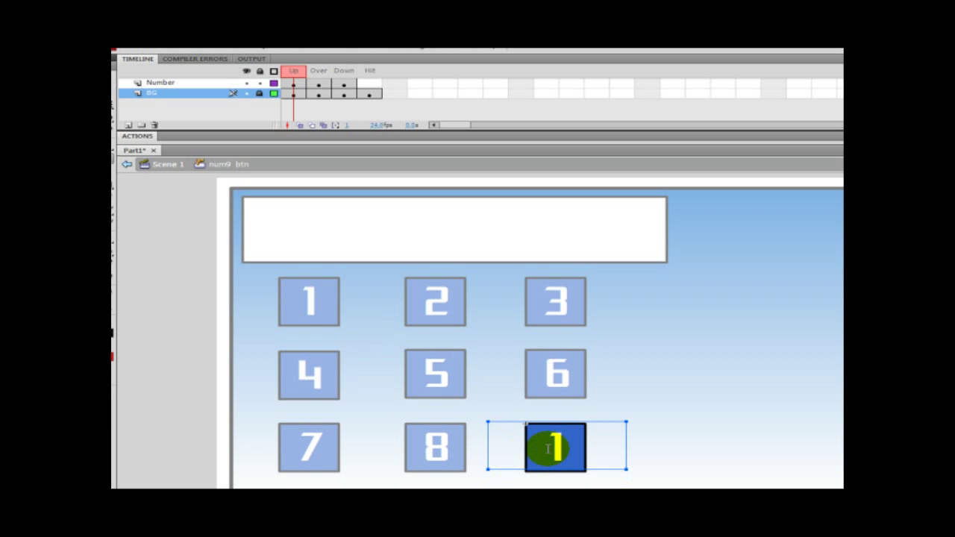
text(9)
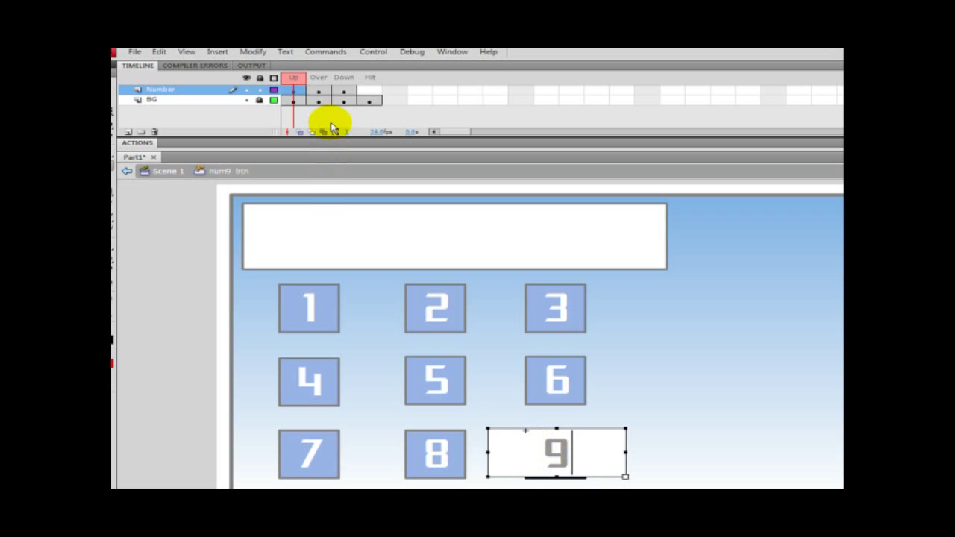
Change the digit on num9_btn to 9 in the Over and Down states and return to Scene 1.
click(318, 82)
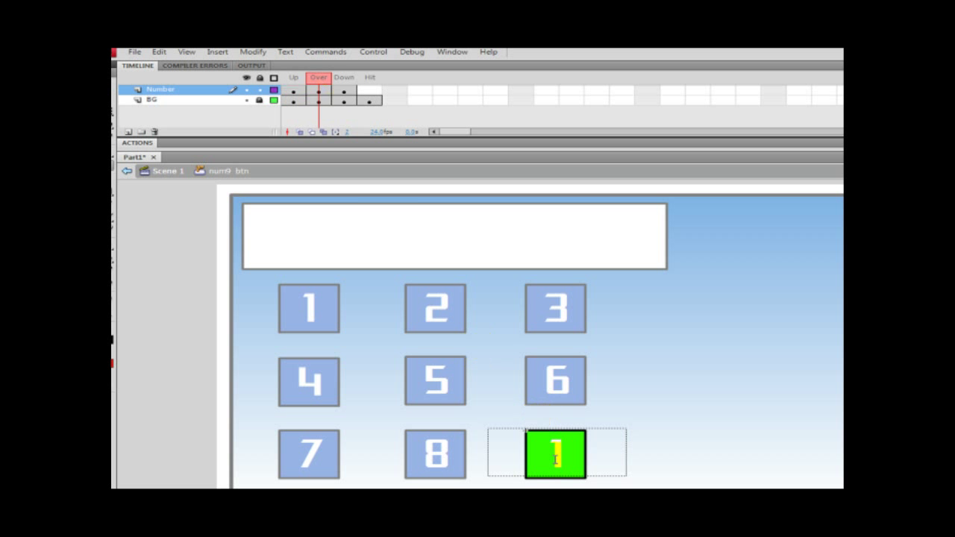
text(9)
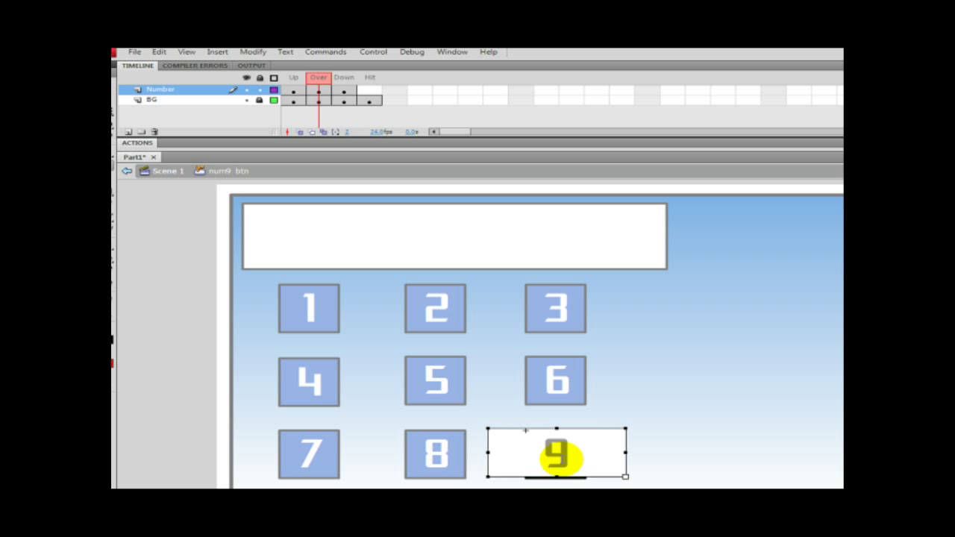
click(342, 81)
double_click(549, 458)
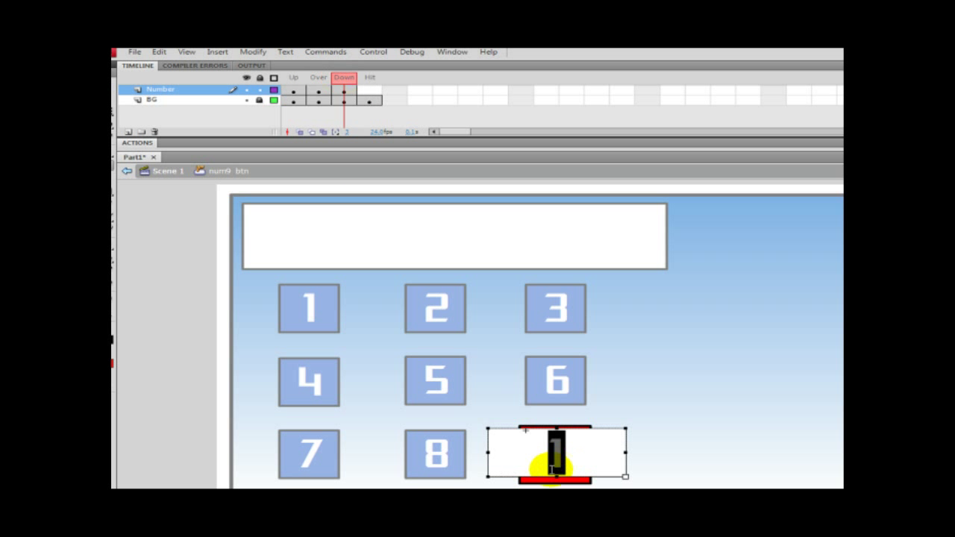
text(9)
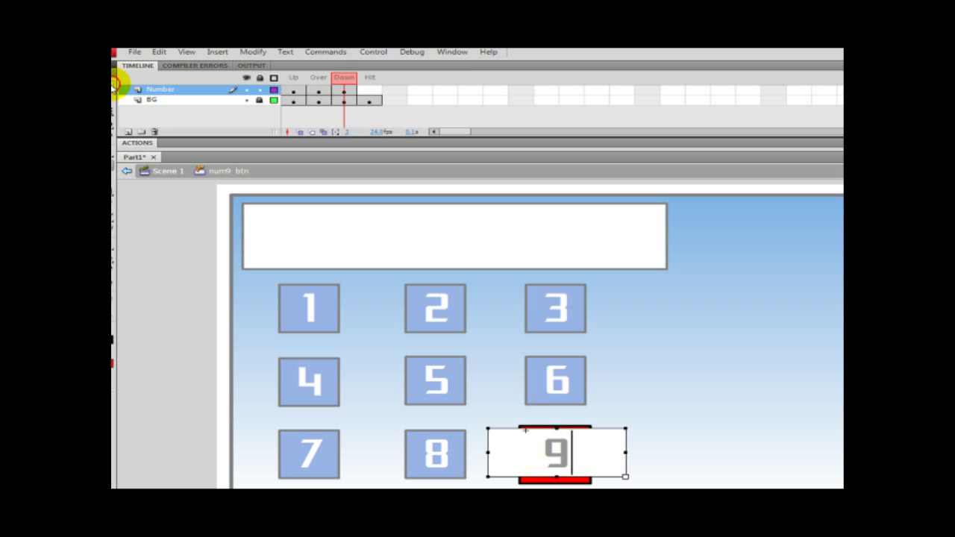
click(114, 83)
double_click(201, 235)
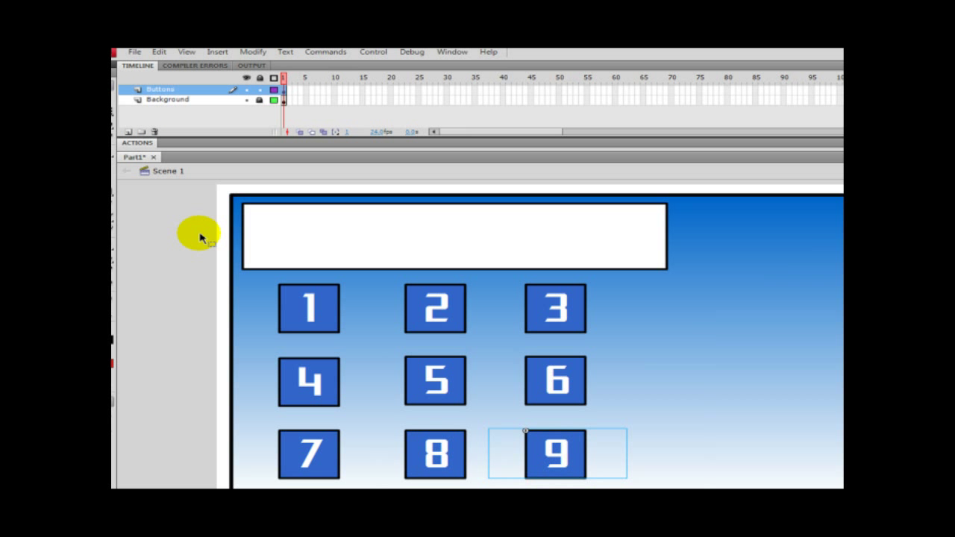
Open the Library and place an instance of num0_btn on the stage directly below the 7 button.
click(452, 52)
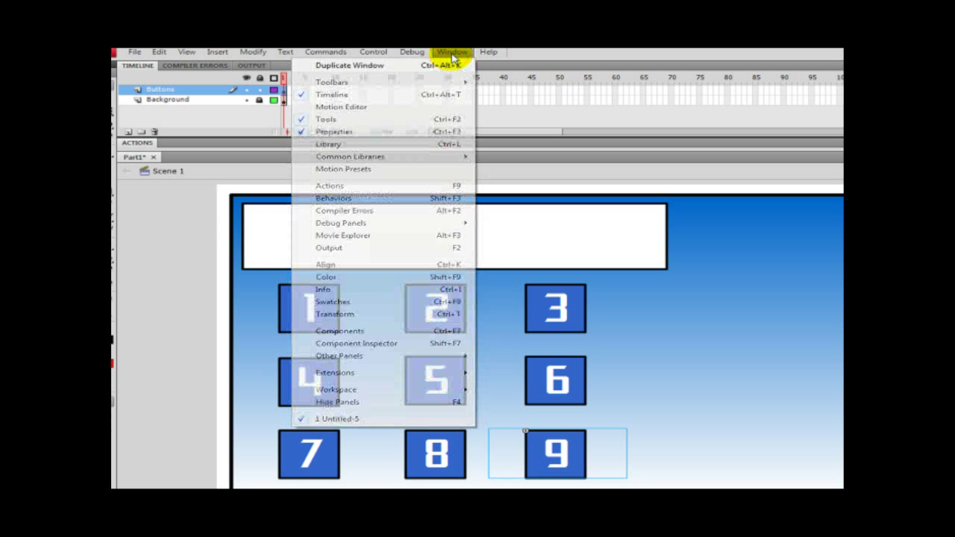
click(362, 143)
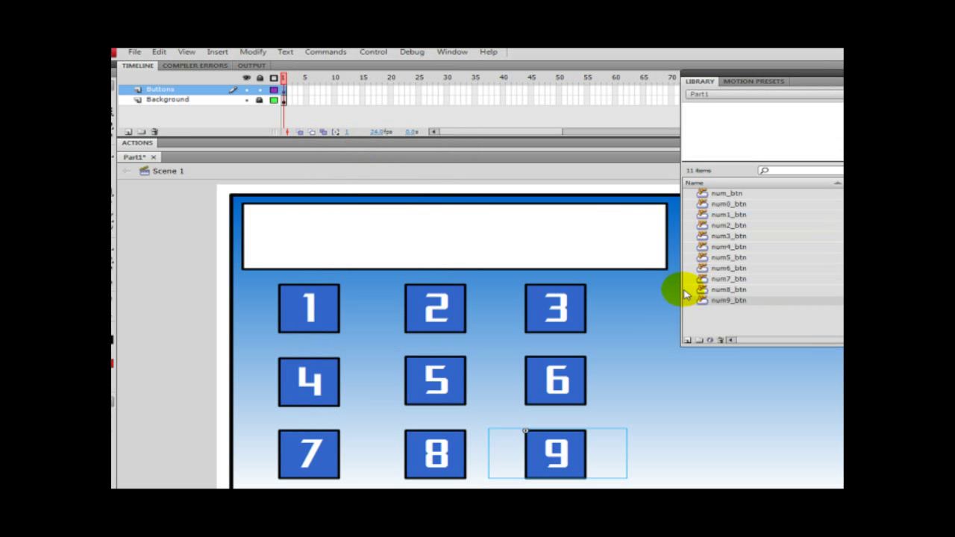
drag(699, 205, 230, 394)
click(230, 394)
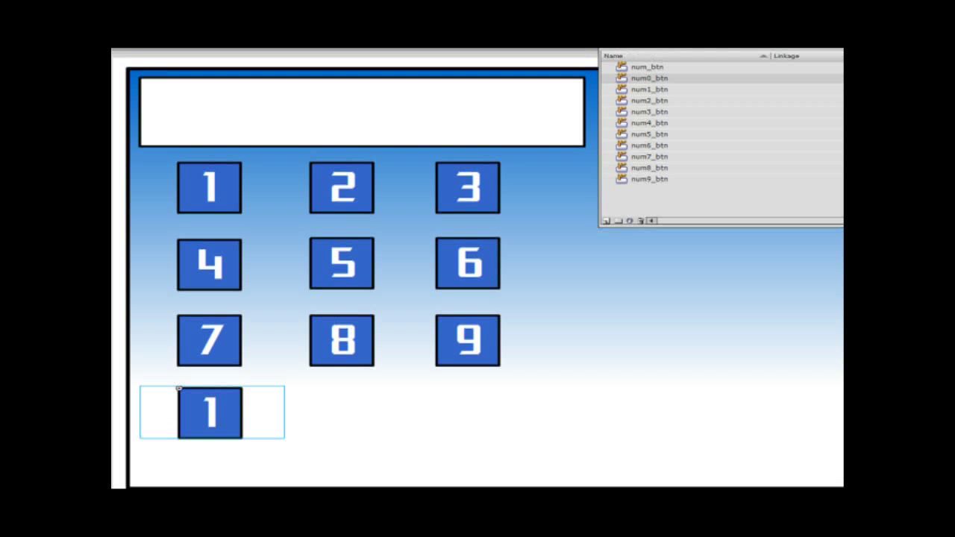
Open num0_btn for in-place editing and change the Up-state digit to 0.
double_click(228, 387)
double_click(215, 388)
text(0)
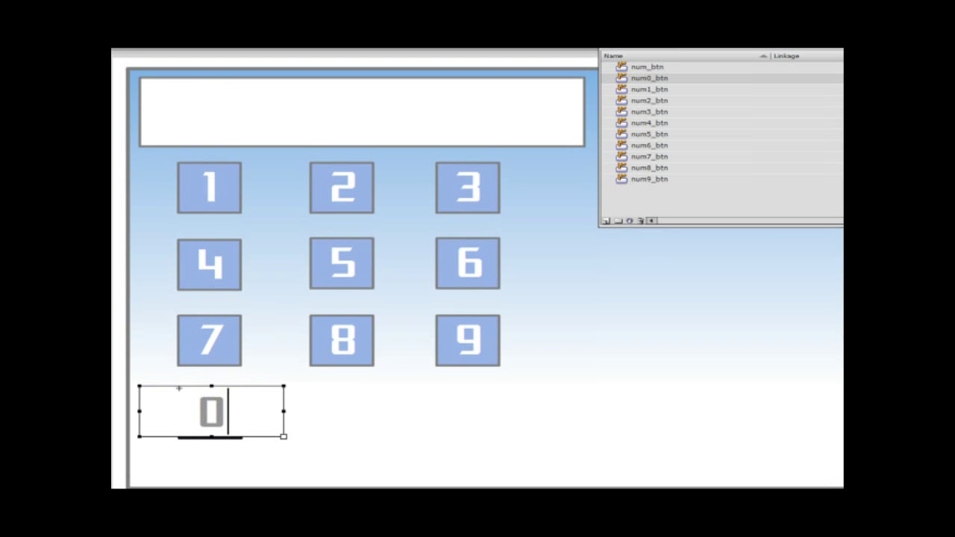
Change the digit on num0_btn to 0 in the Over and Down states.
text(.)
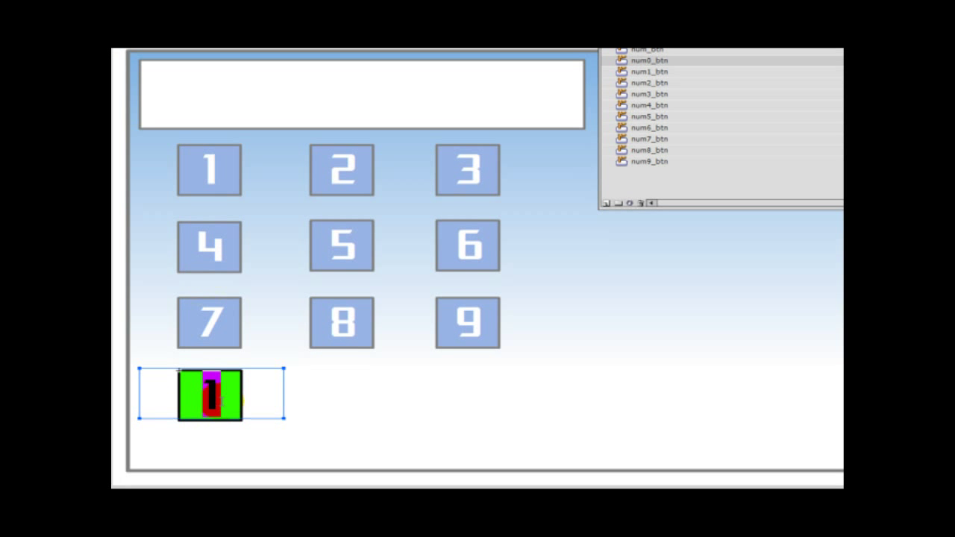
text(0.)
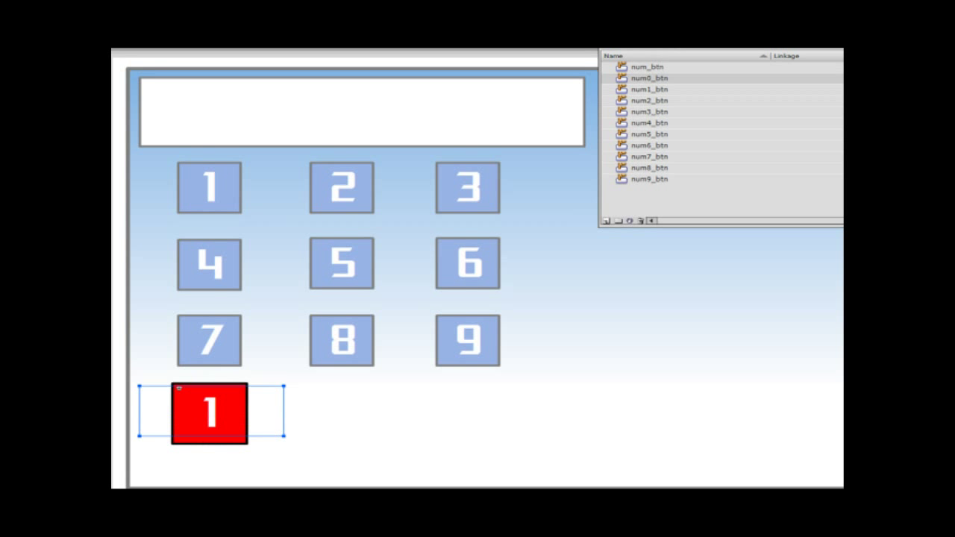
click(212, 393)
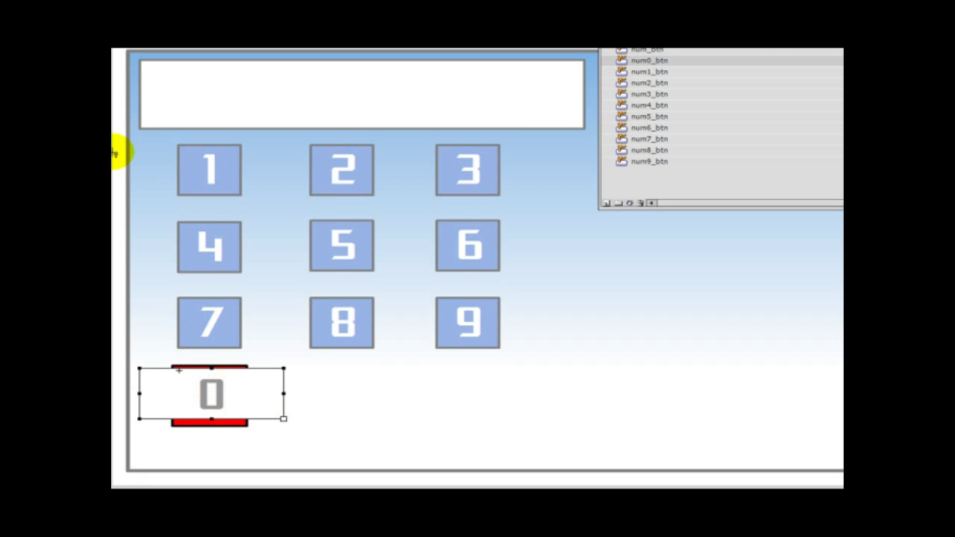
key(Escape)
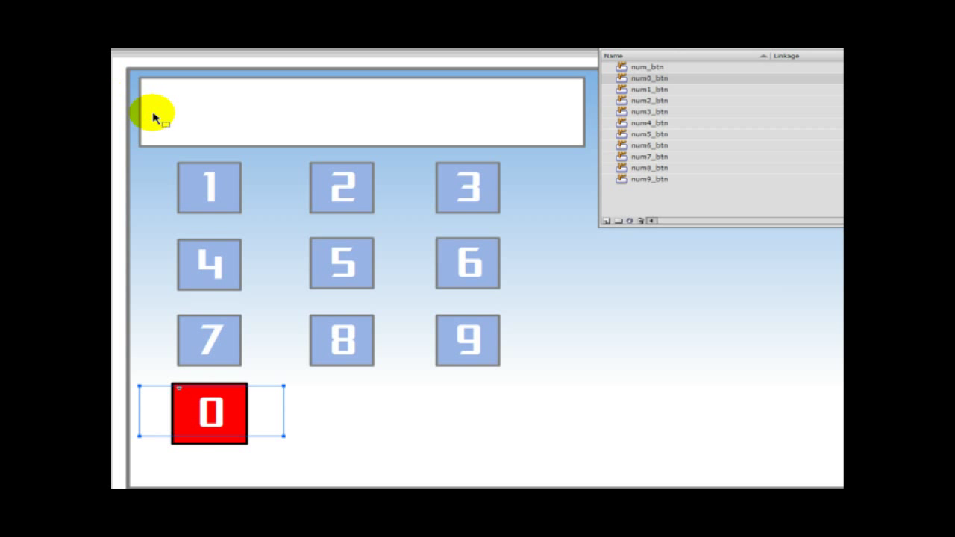
key(Escape)
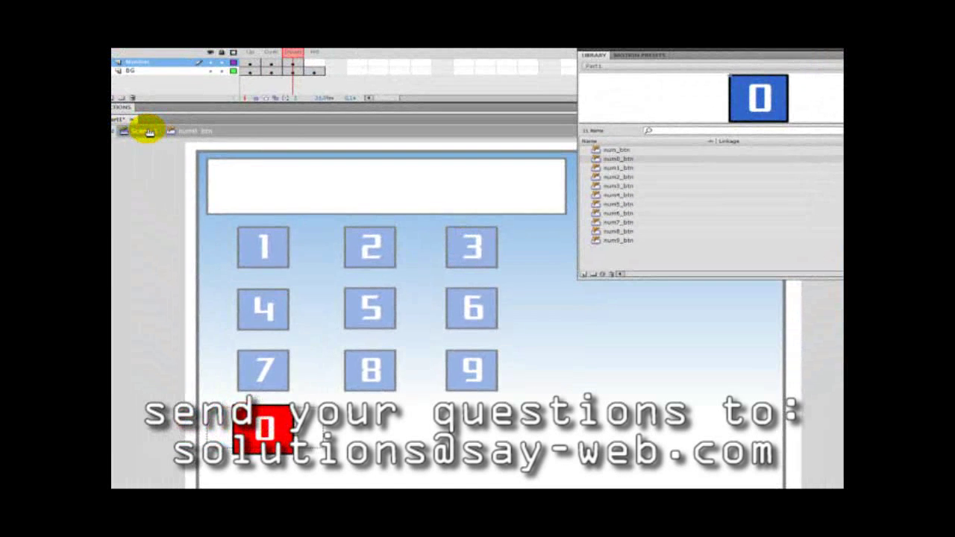
Return from num0_btn to Scene 1 and run Test Movie to try the finished number buttons.
click(146, 131)
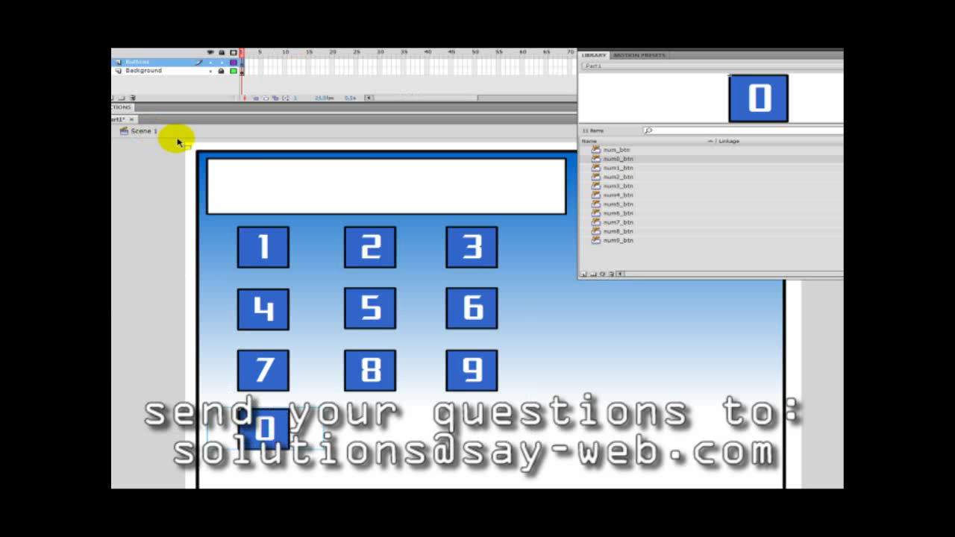
click(219, 100)
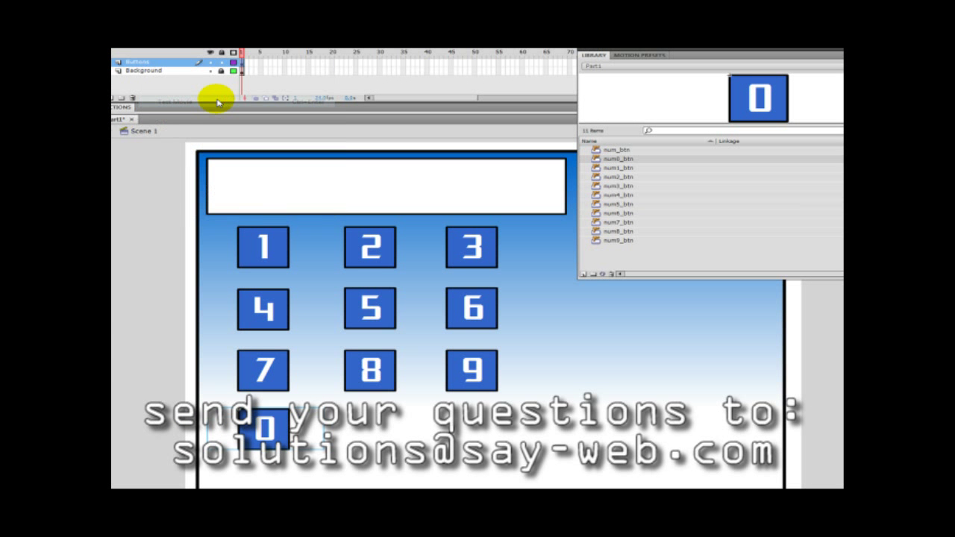